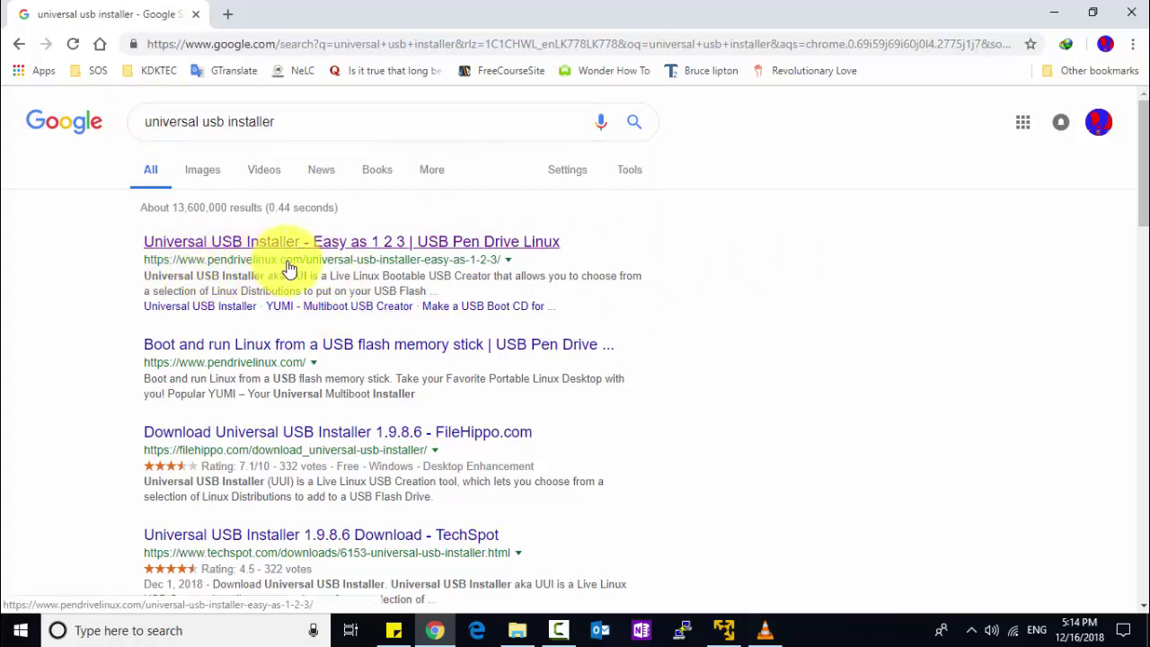
# - View the Universal-USB-Installer-1.9.8.6 download section on the pendrivelinux.com Universal USB Installer page, and close the browser
pyautogui.click(269, 245)
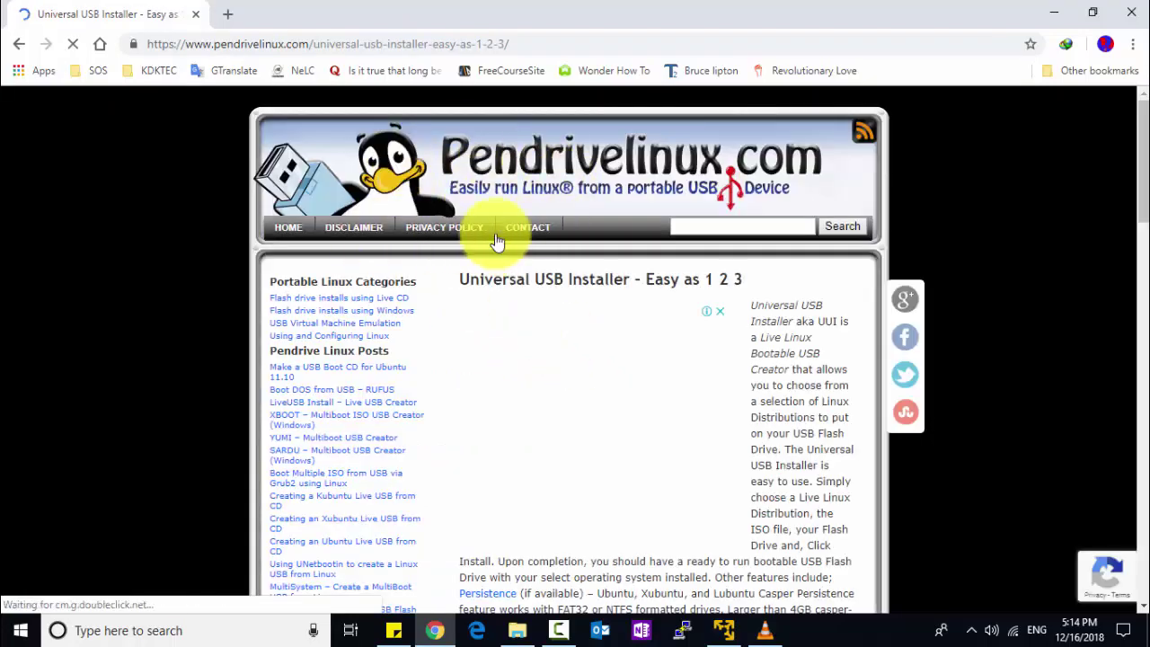
pyautogui.scroll(-3, 572, 371)
pyautogui.scroll(-15, 571, 371)
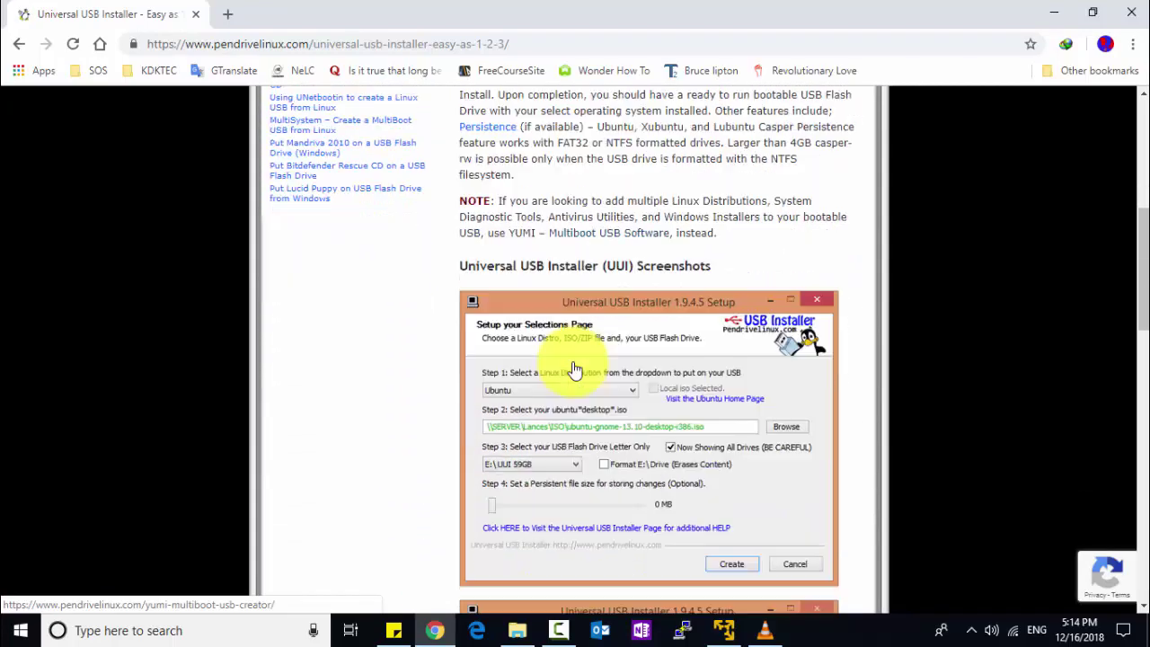
pyautogui.scroll(3, 577, 363)
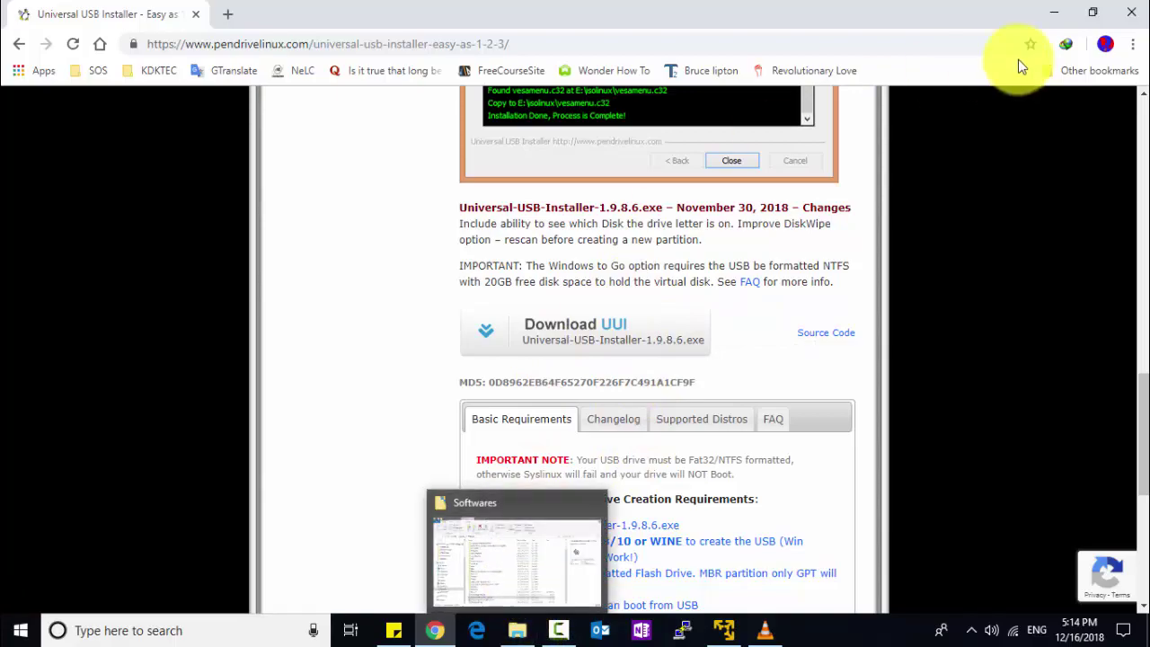
pyautogui.click(1132, 12)
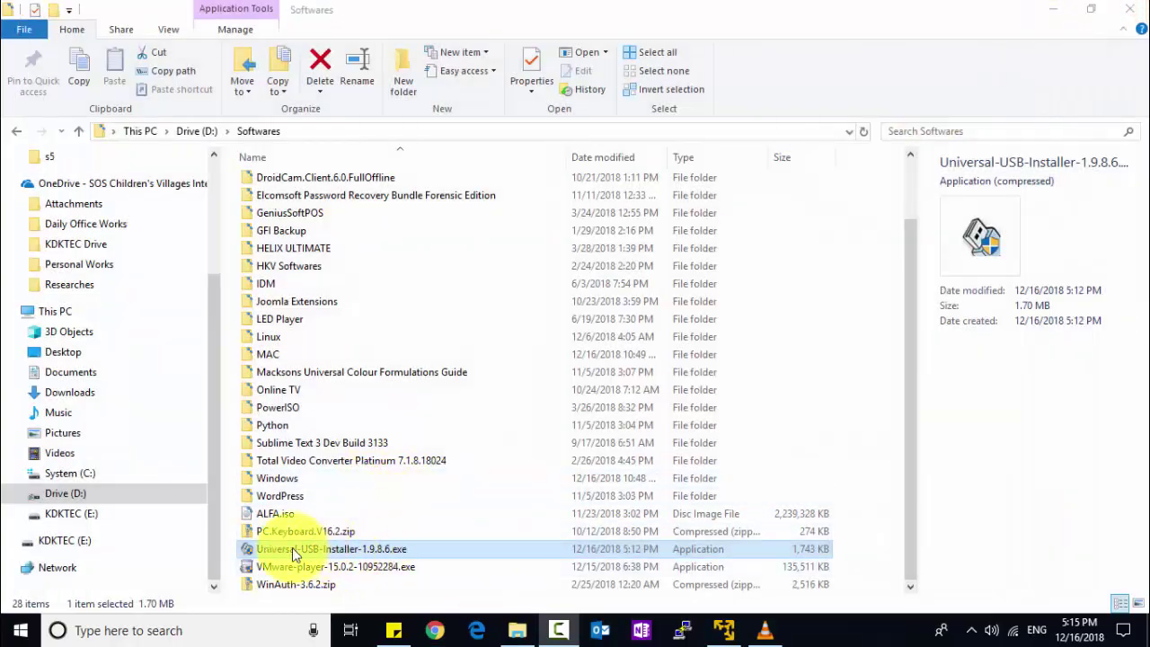
# - Run Universal-USB-Installer-1.9.8.6.exe from the Softwares folder and accept its license agreement
pyautogui.doubleClick(325, 552)
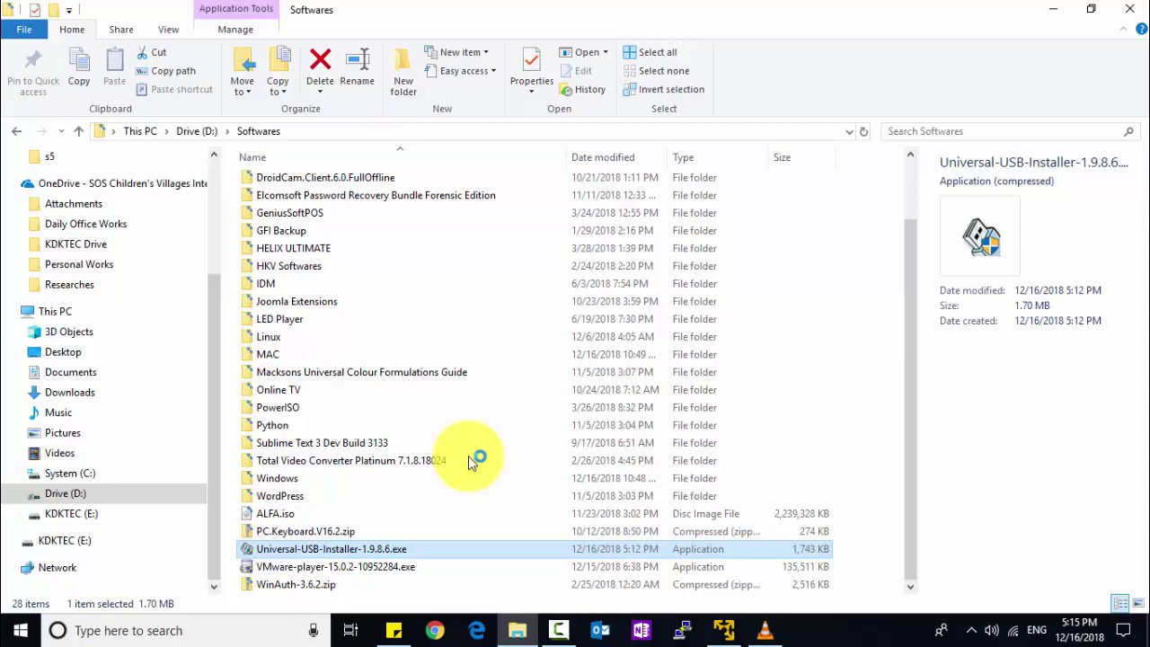
pyautogui.scroll(2, 468, 456)
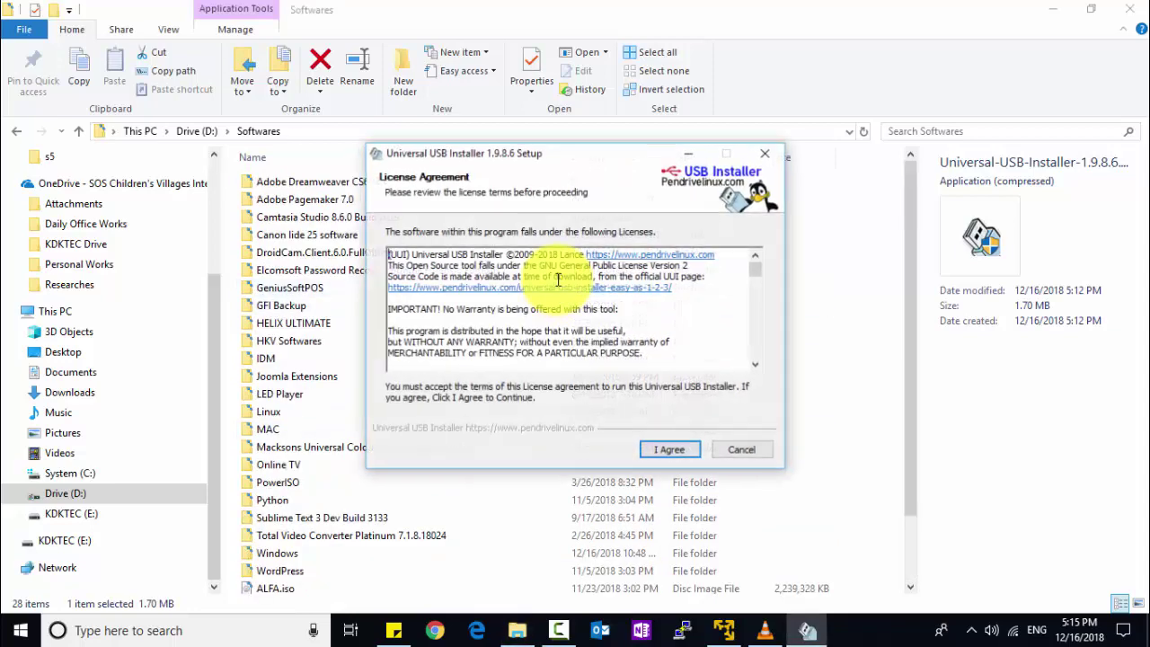
pyautogui.moveTo(568, 151); pyautogui.dragTo(446, 157)
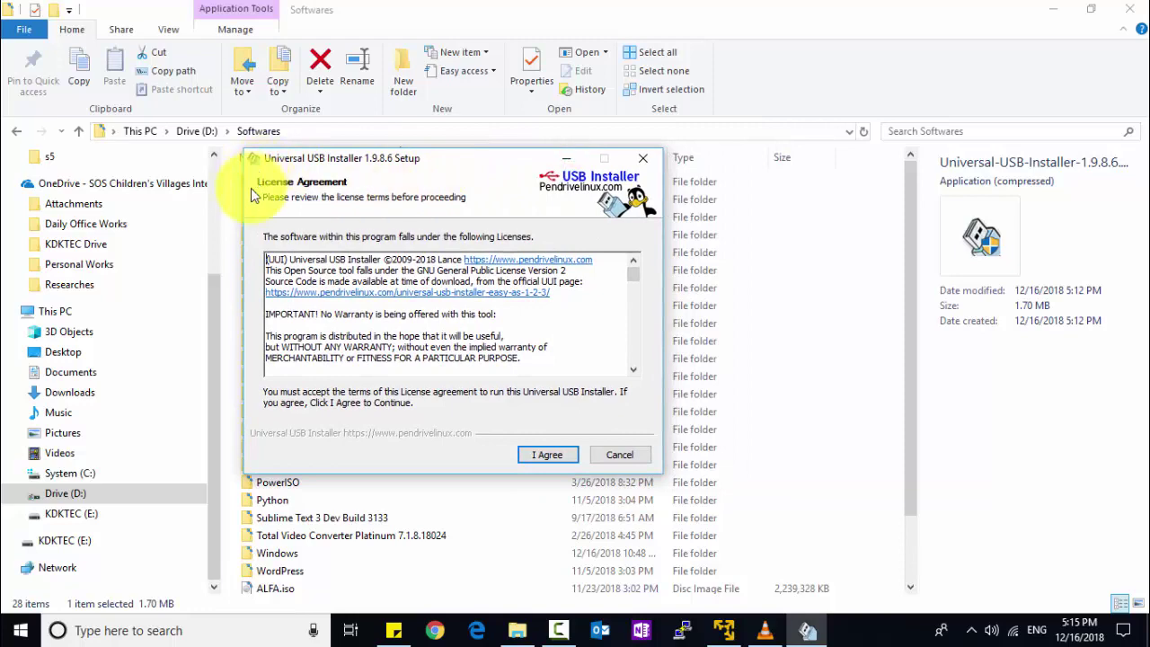
pyautogui.click(550, 455)
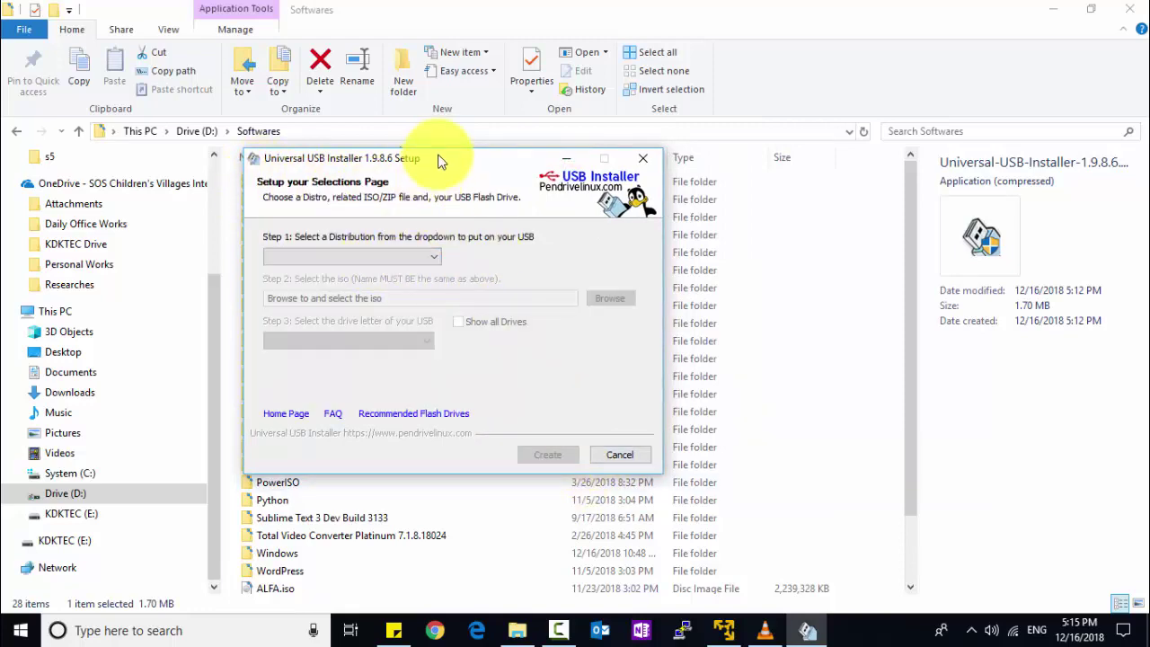
pyautogui.moveTo(437, 160); pyautogui.dragTo(494, 178)
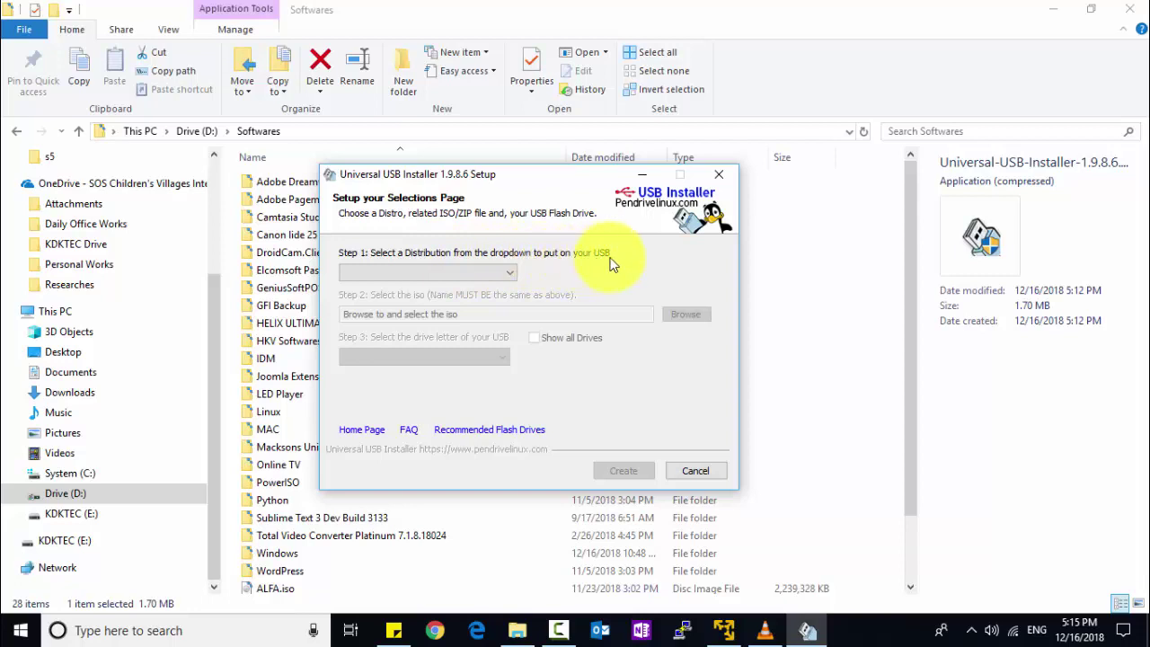
# - Choose Kali Linux as the distribution to put on the USB drive
pyautogui.click(506, 277)
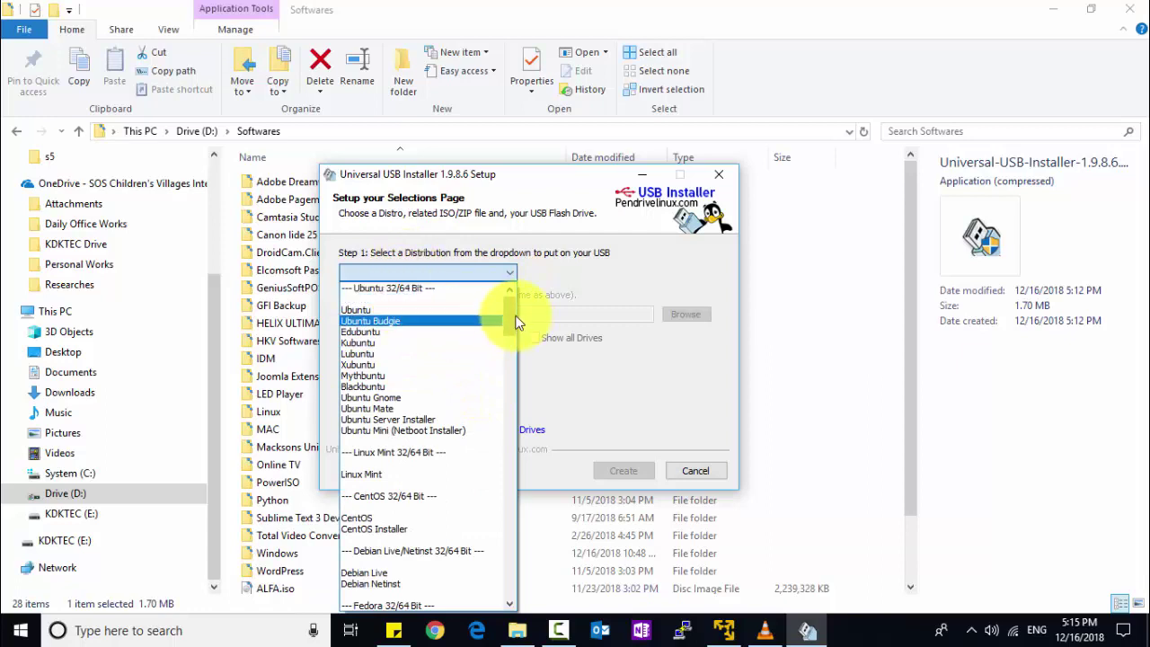
pyautogui.press('Down')
pyautogui.press('Down')
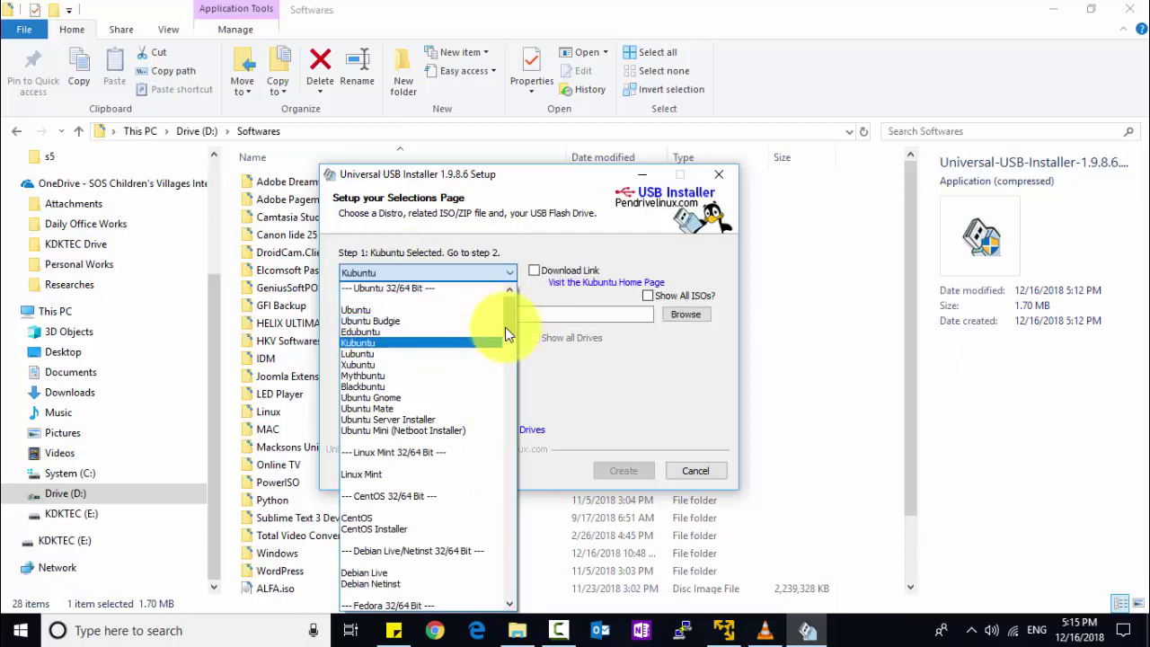
pyautogui.press('k')
pyautogui.press('k')
pyautogui.press('k')
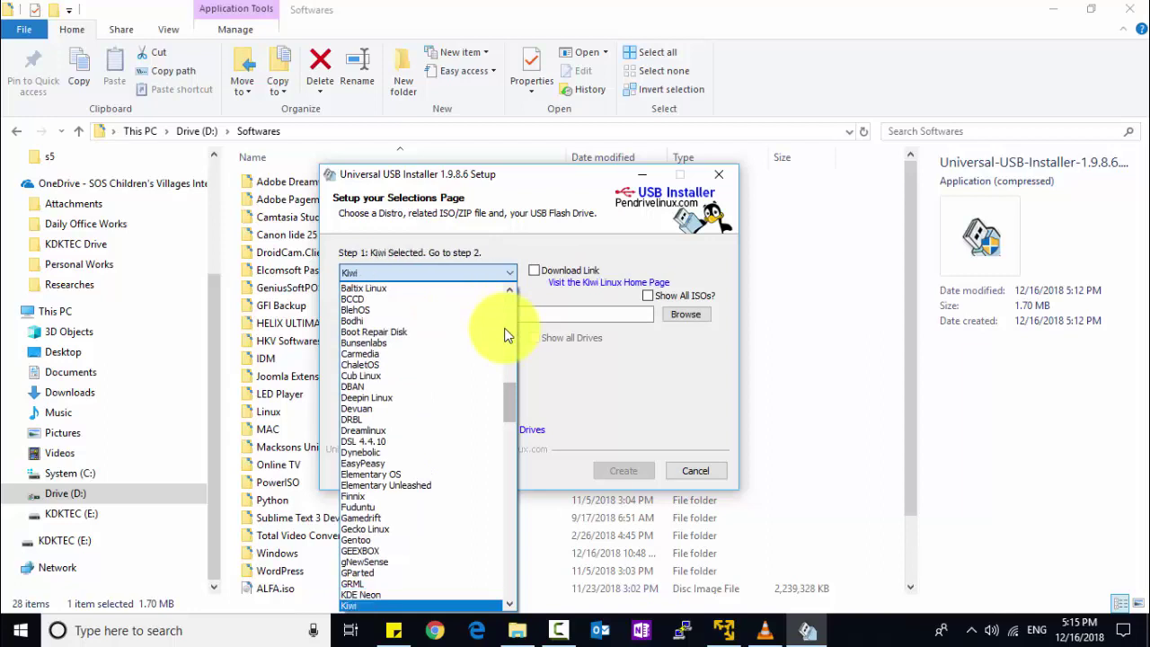
pyautogui.press('k')
pyautogui.press('k')
pyautogui.press('k')
pyautogui.press('k')
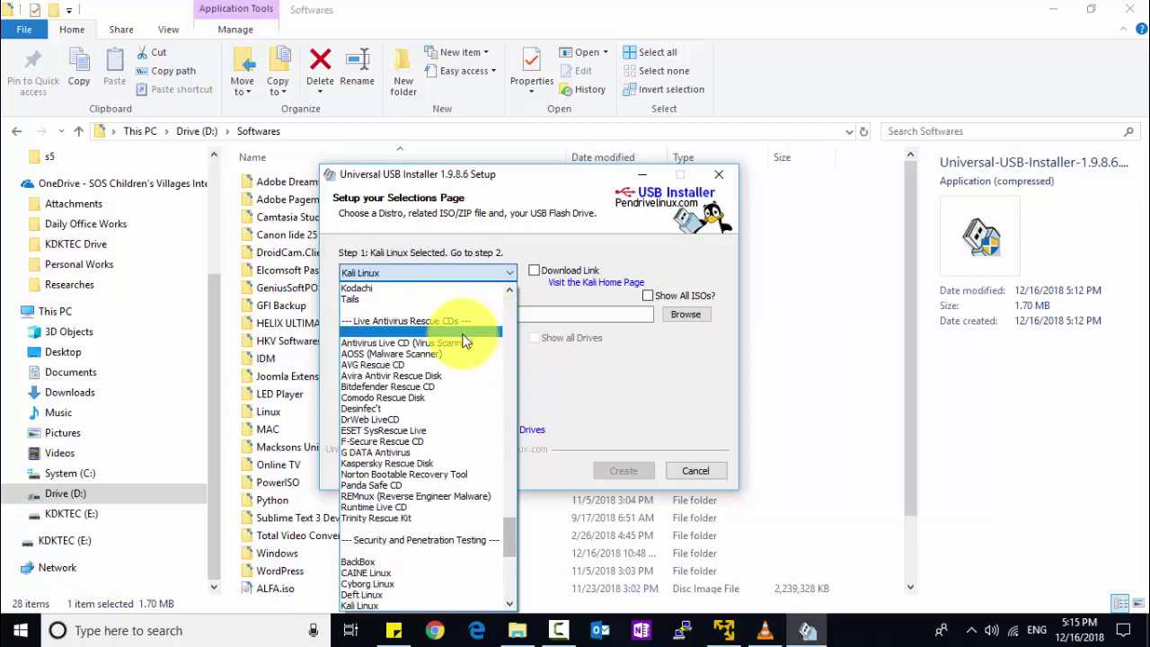
# - Look through the supported distribution categories, including recovery tools, antivirus rescue CDs, penetration testing and Windows installers
pyautogui.moveTo(505, 538); pyautogui.dragTo(506, 548)
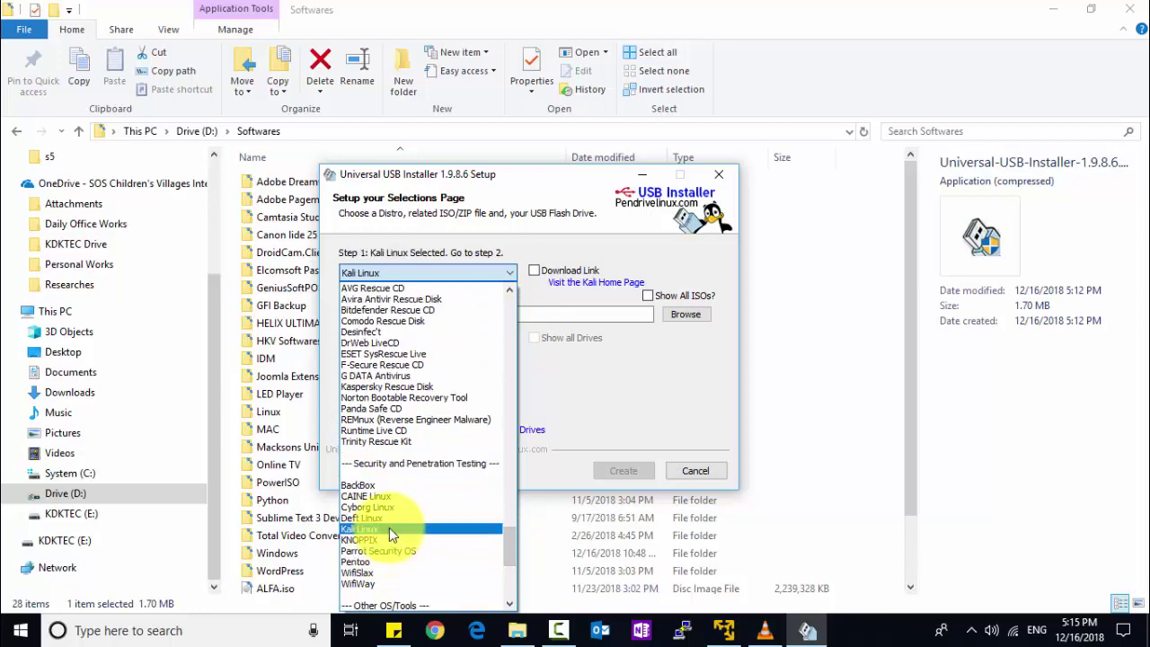
pyautogui.moveTo(509, 549); pyautogui.dragTo(508, 609)
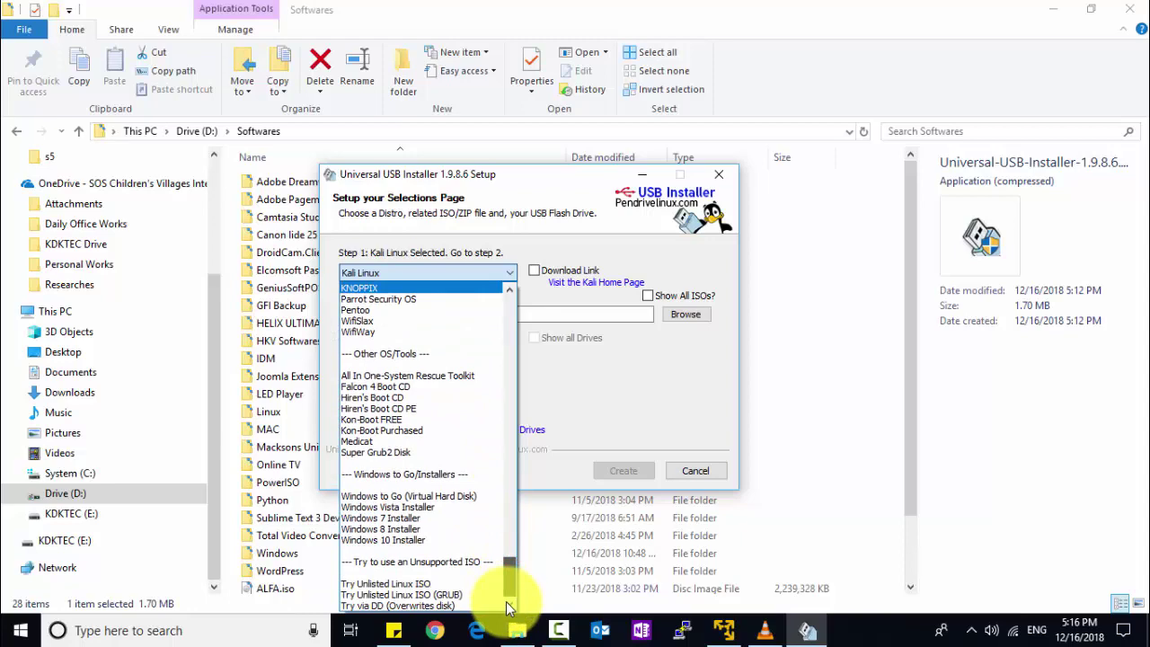
pyautogui.moveTo(508, 609); pyautogui.dragTo(531, 399)
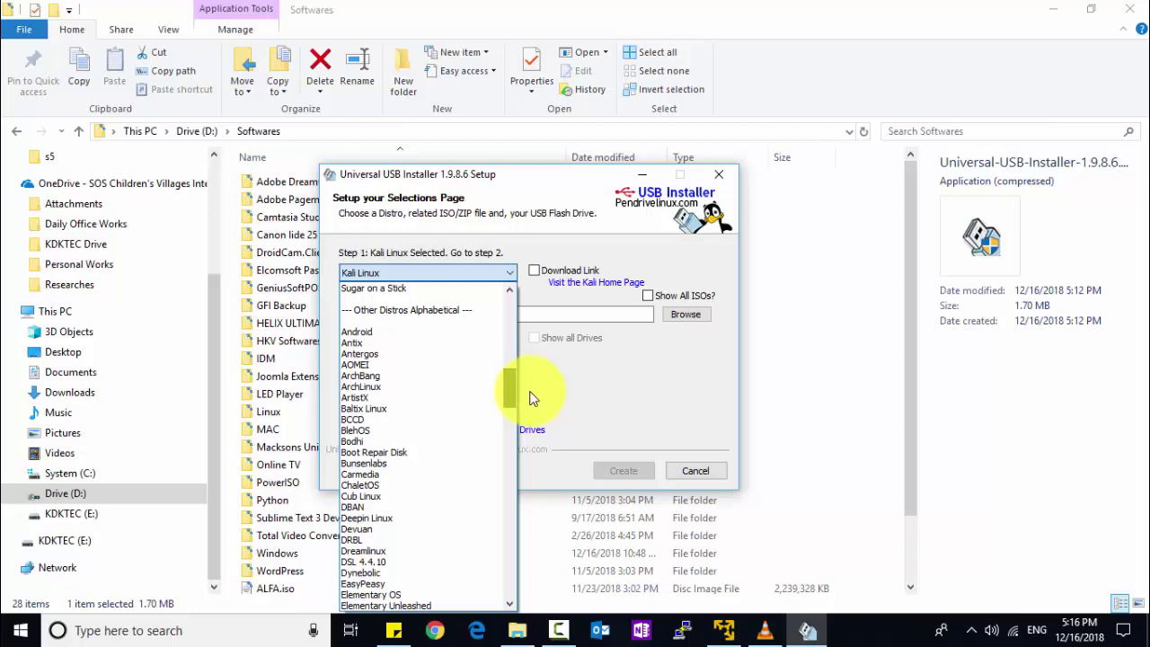
pyautogui.moveTo(531, 400); pyautogui.dragTo(535, 516)
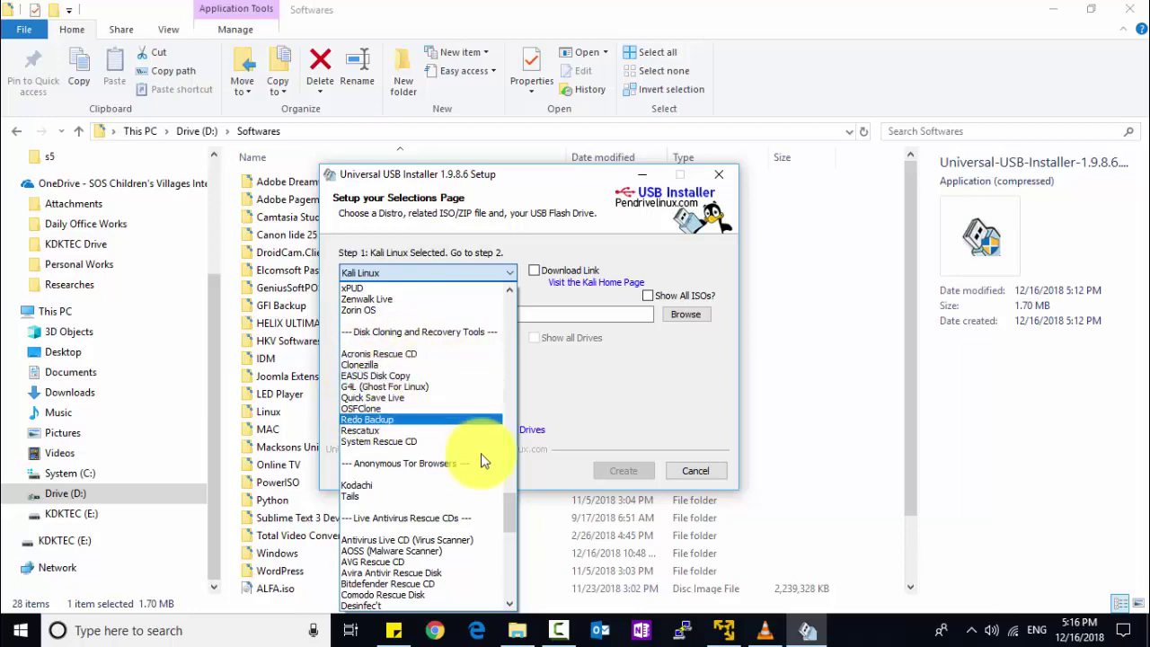
pyautogui.moveTo(511, 513); pyautogui.dragTo(509, 529)
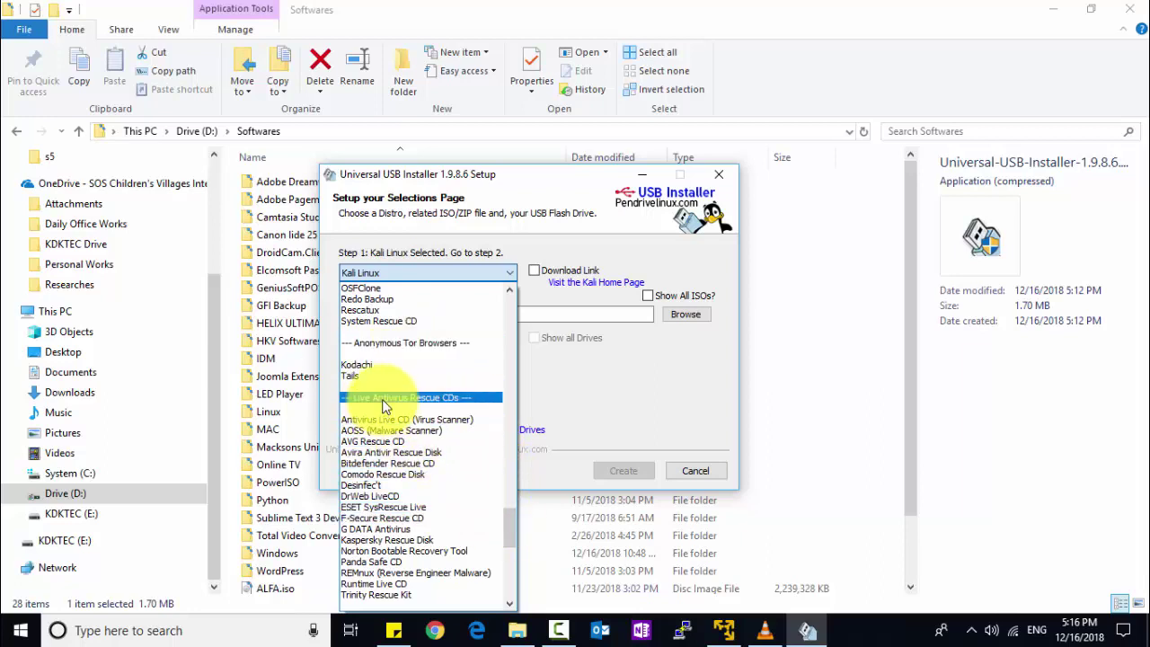
pyautogui.moveTo(509, 520); pyautogui.dragTo(513, 548)
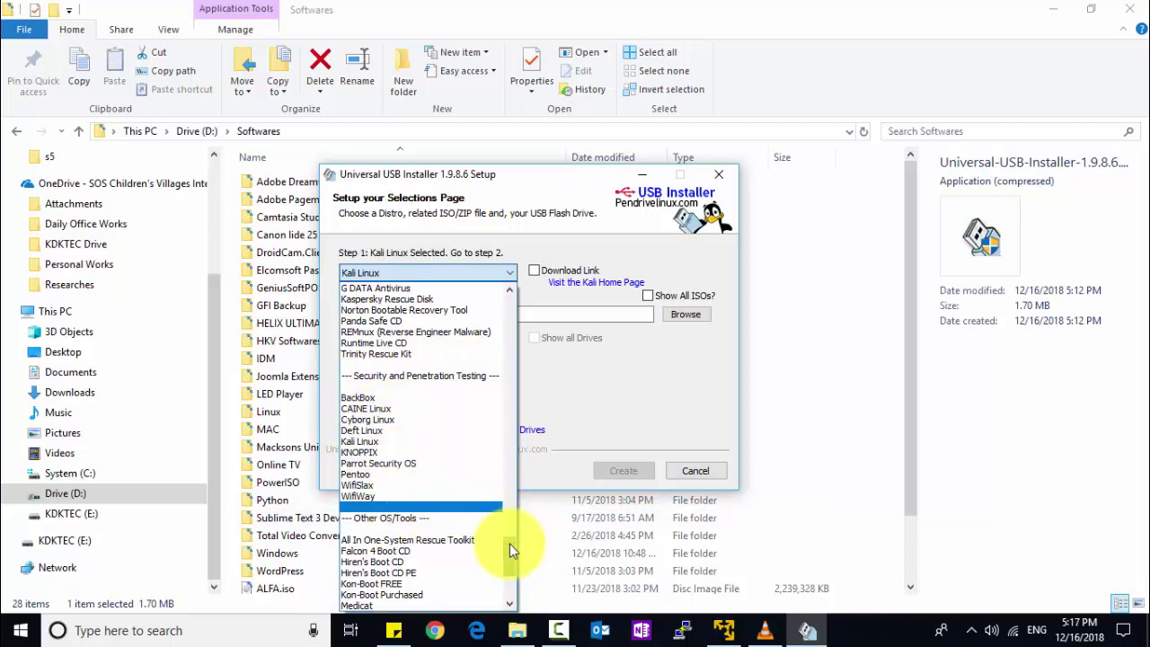
pyautogui.scroll(-4, 509, 553)
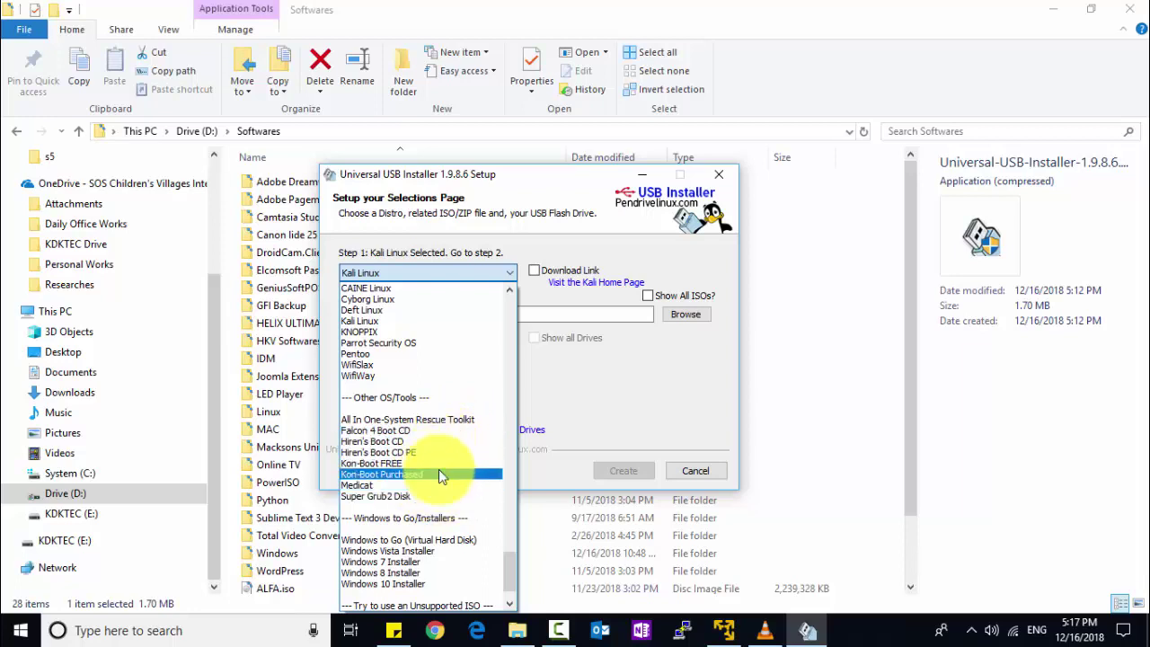
pyautogui.scroll(-2, 515, 569)
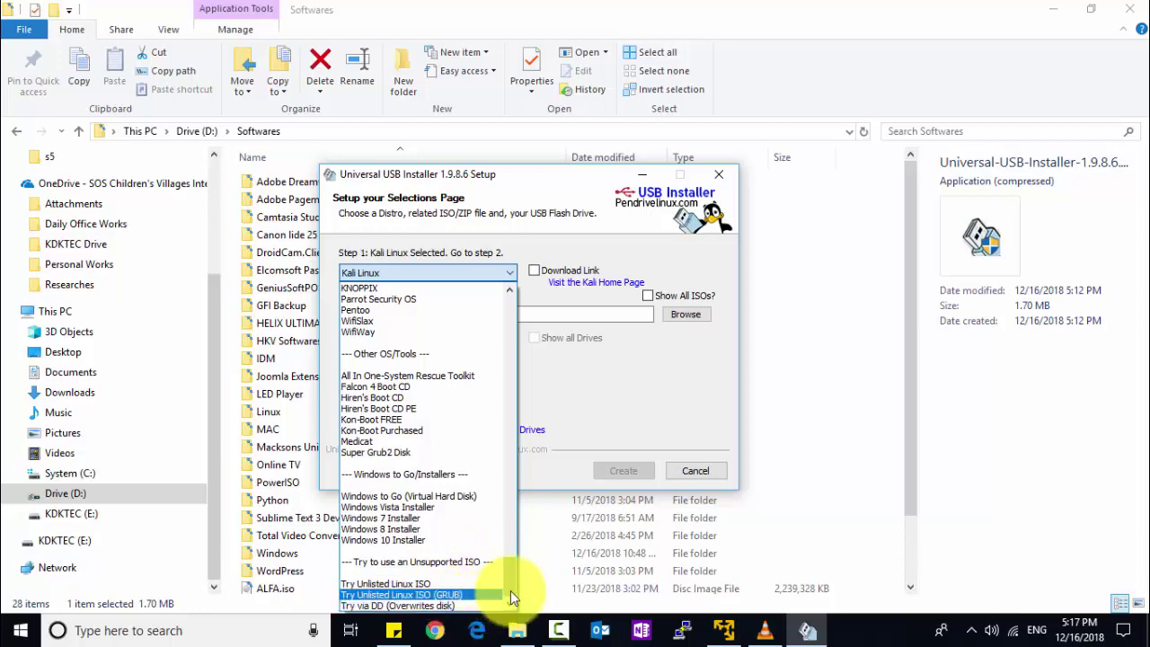
pyautogui.moveTo(513, 589)
pyautogui.mouseDown()
pyautogui.moveTo(493, 298)
pyautogui.moveTo(513, 615)
pyautogui.moveTo(519, 334)
pyautogui.moveTo(534, 518)
pyautogui.moveTo(534, 470)
pyautogui.mouseUp()
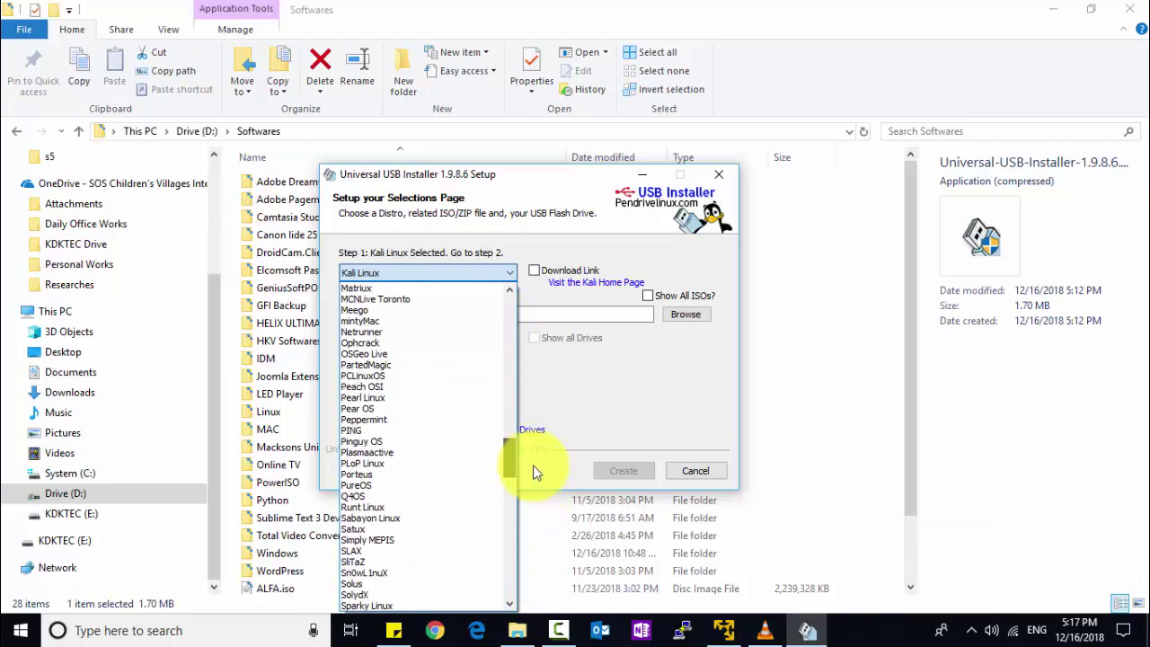
# - Set the distribution to Kali Linux again after the mistaken Peach OSI and Kodachi selections
pyautogui.click(405, 385)
pyautogui.click(446, 273)
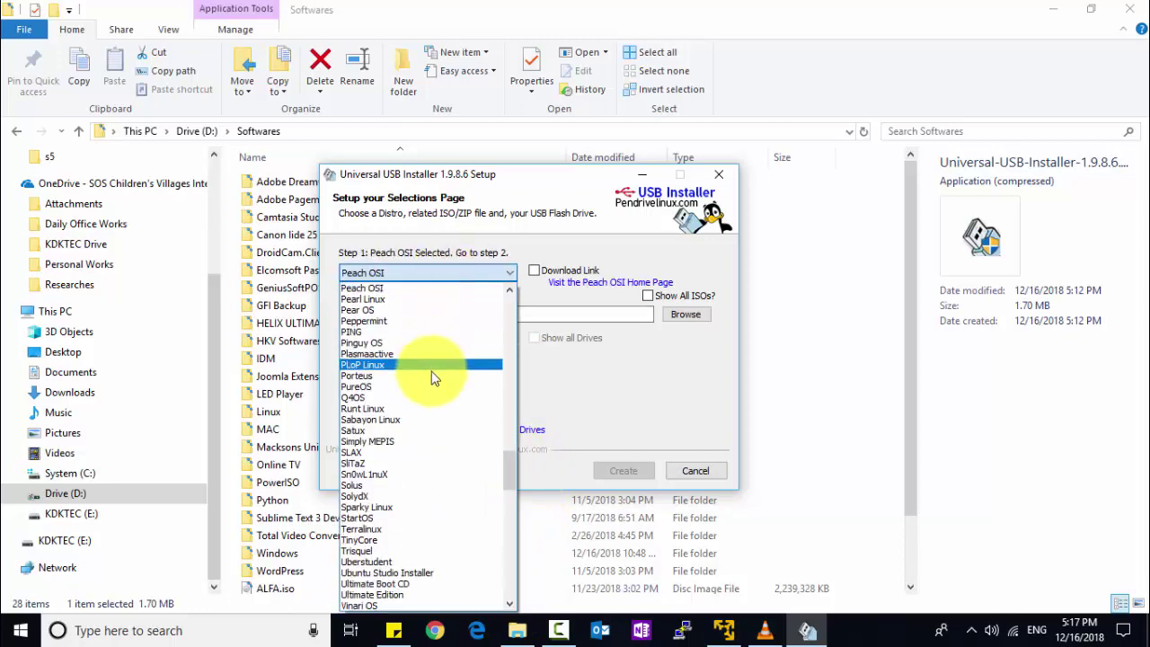
pyautogui.press('k')
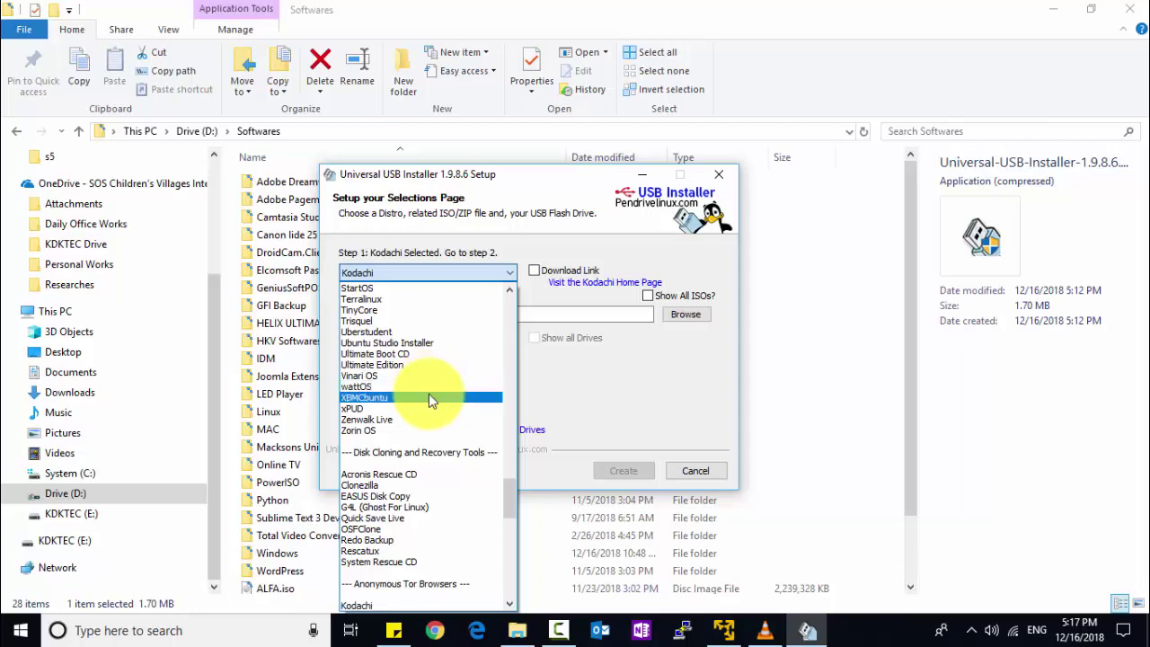
pyautogui.scroll(-4, 426, 416)
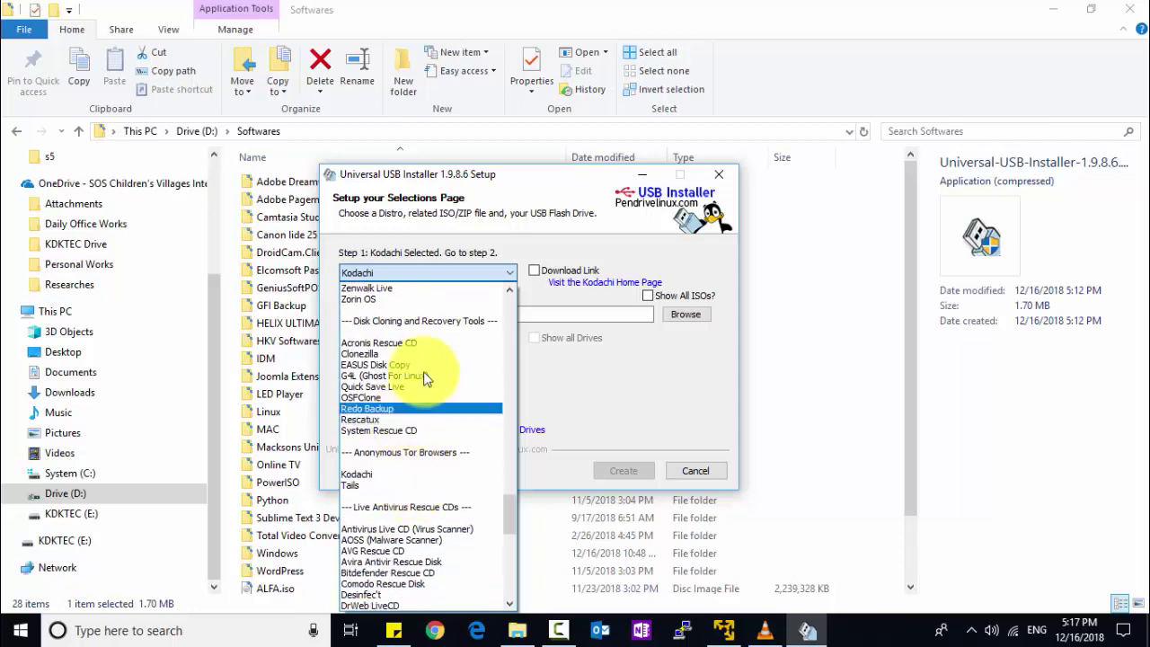
pyautogui.click(411, 272)
pyautogui.press('Up')
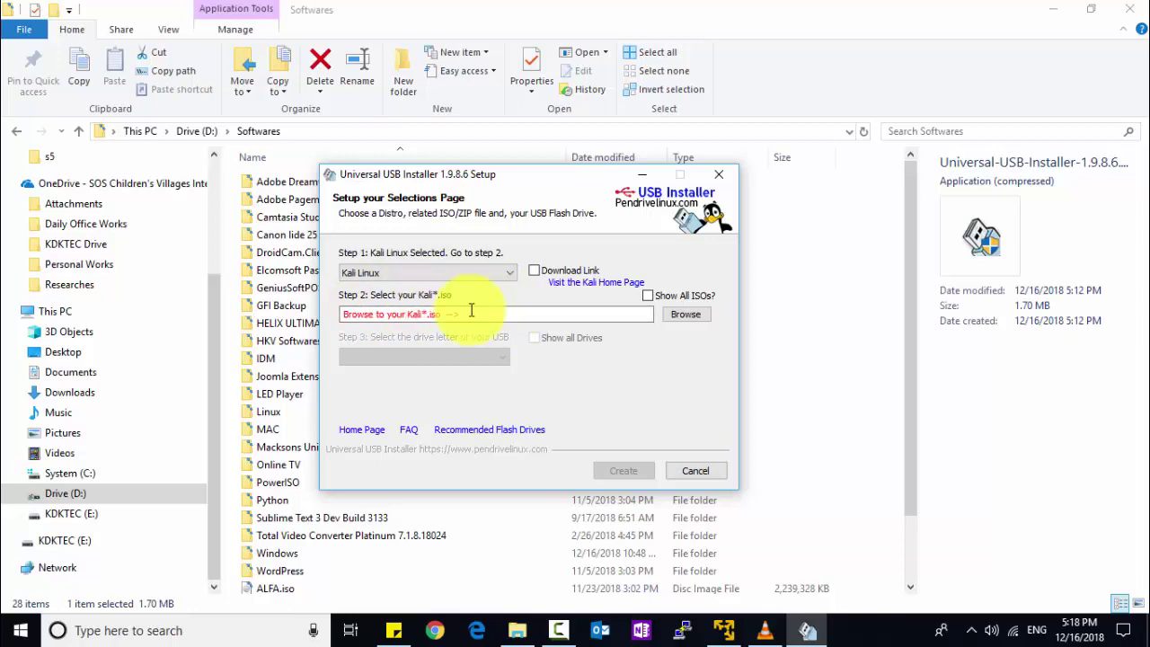
# - Load kali-linux-2018.4-amd64.iso from the Linux folder inside D:\Softwares as the source image
pyautogui.click(683, 315)
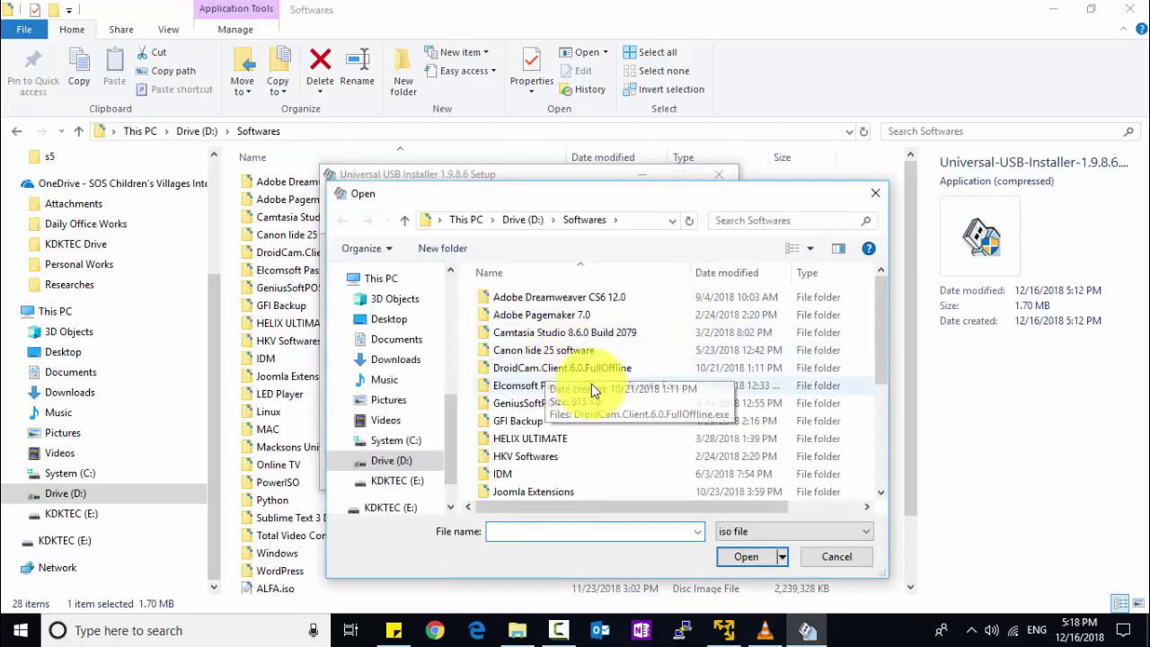
pyautogui.scroll(-4, 597, 435)
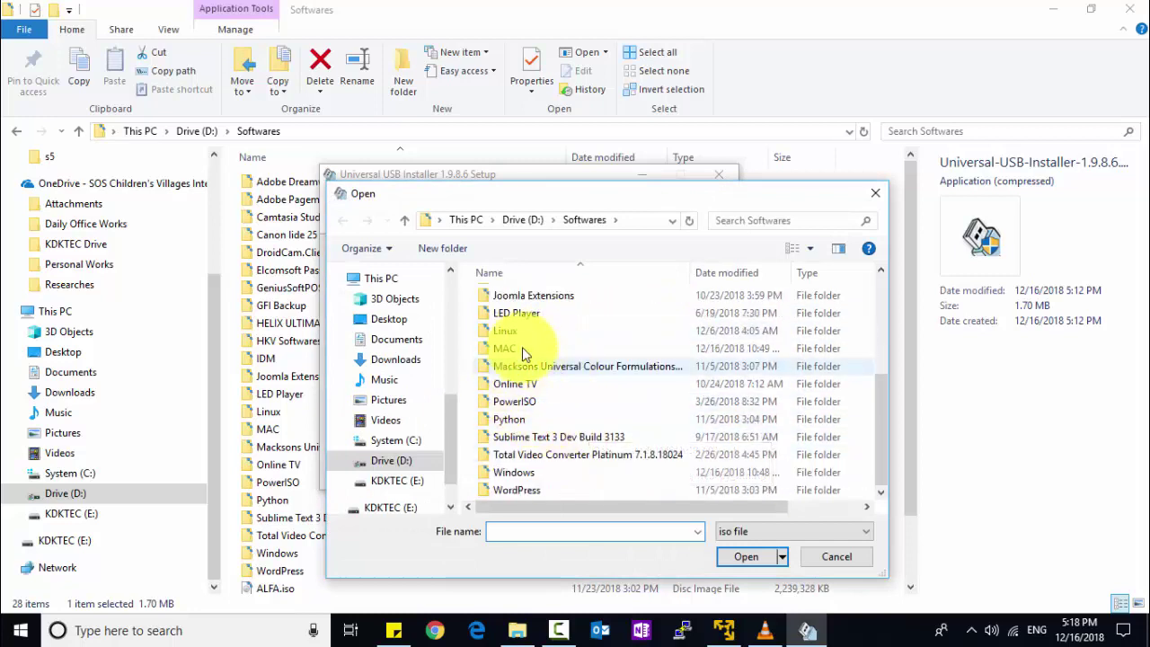
pyautogui.doubleClick(504, 330)
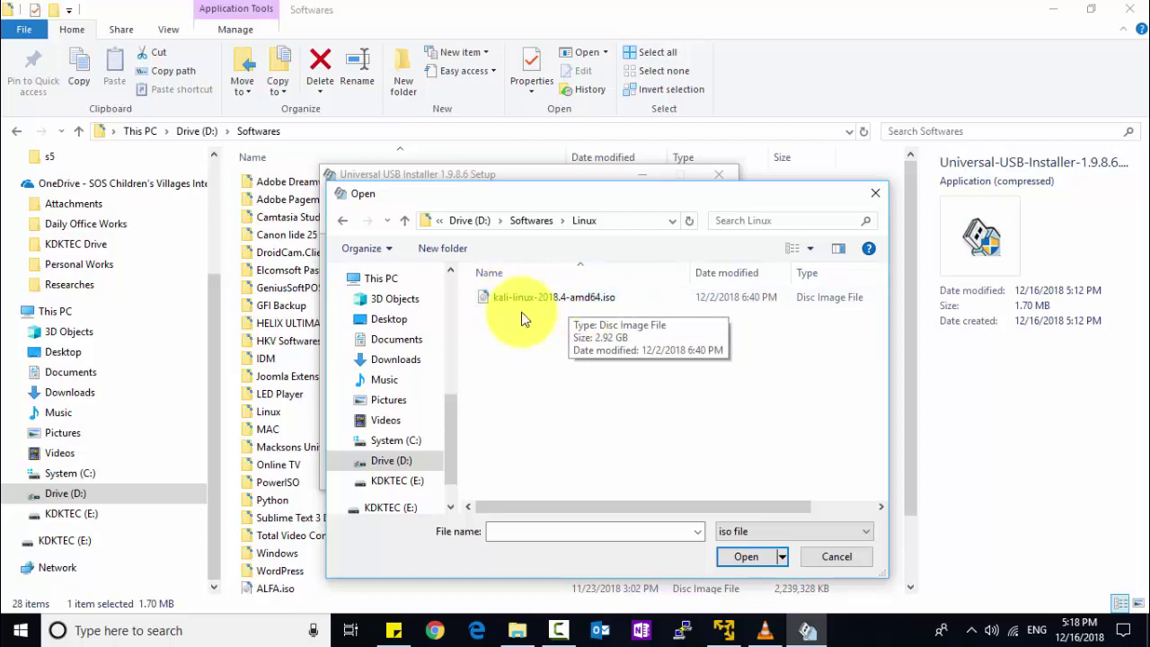
pyautogui.click(589, 307)
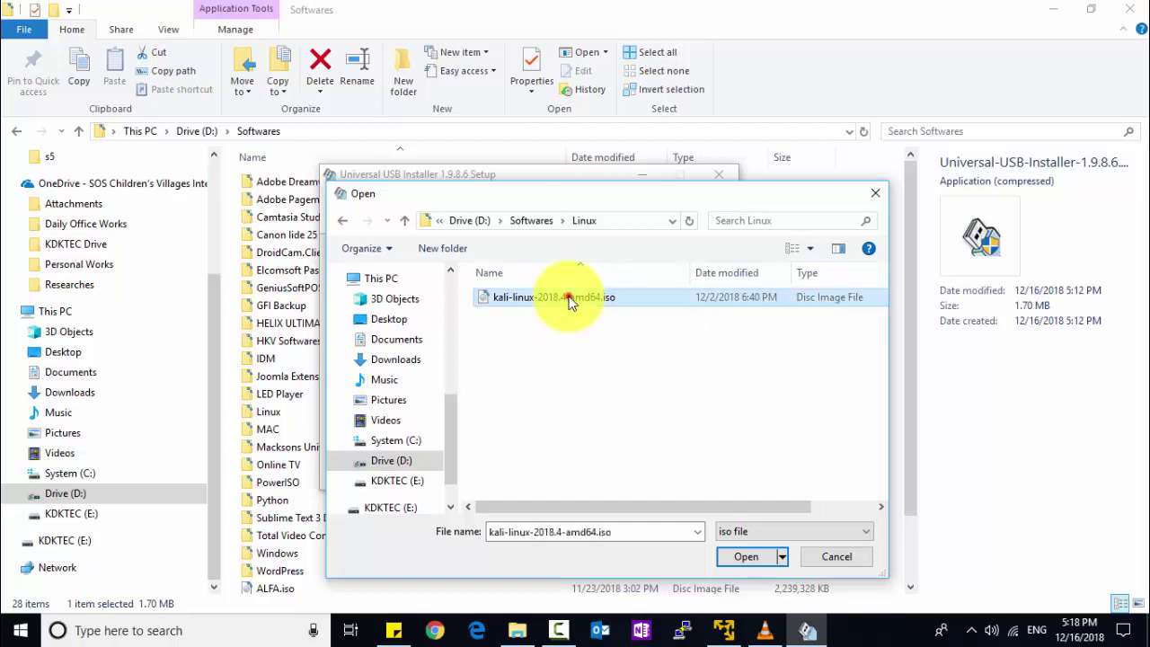
pyautogui.click(742, 558)
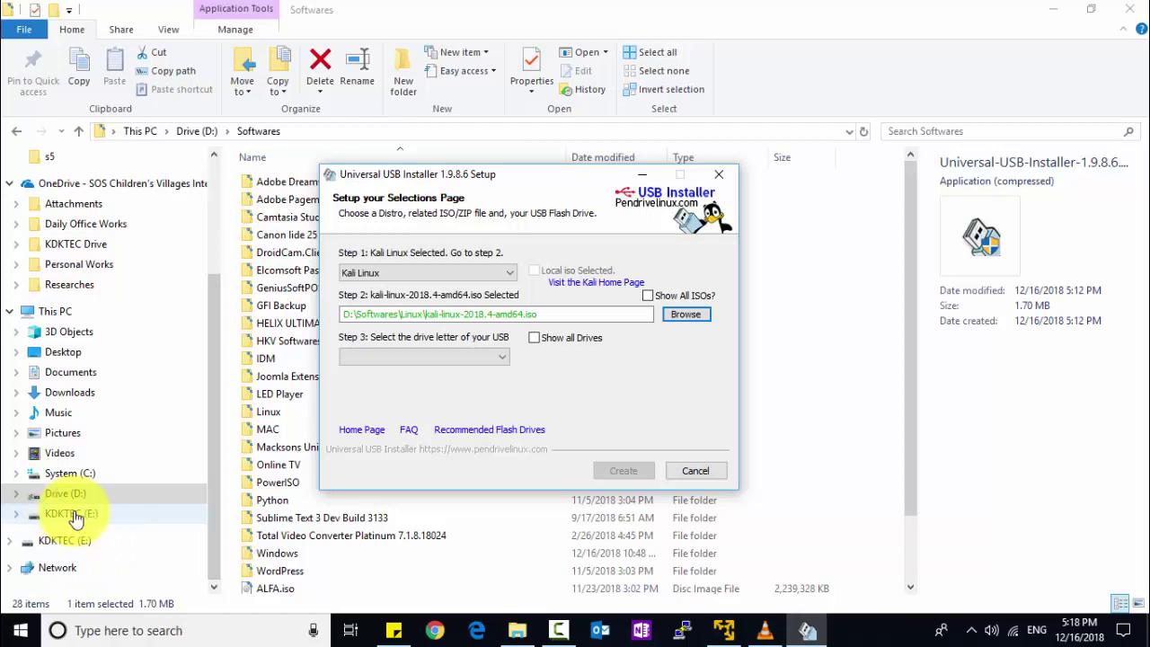
# - Choose the KDKTEC drive E: as the target USB drive and start creating the bootable drive
pyautogui.click(472, 360)
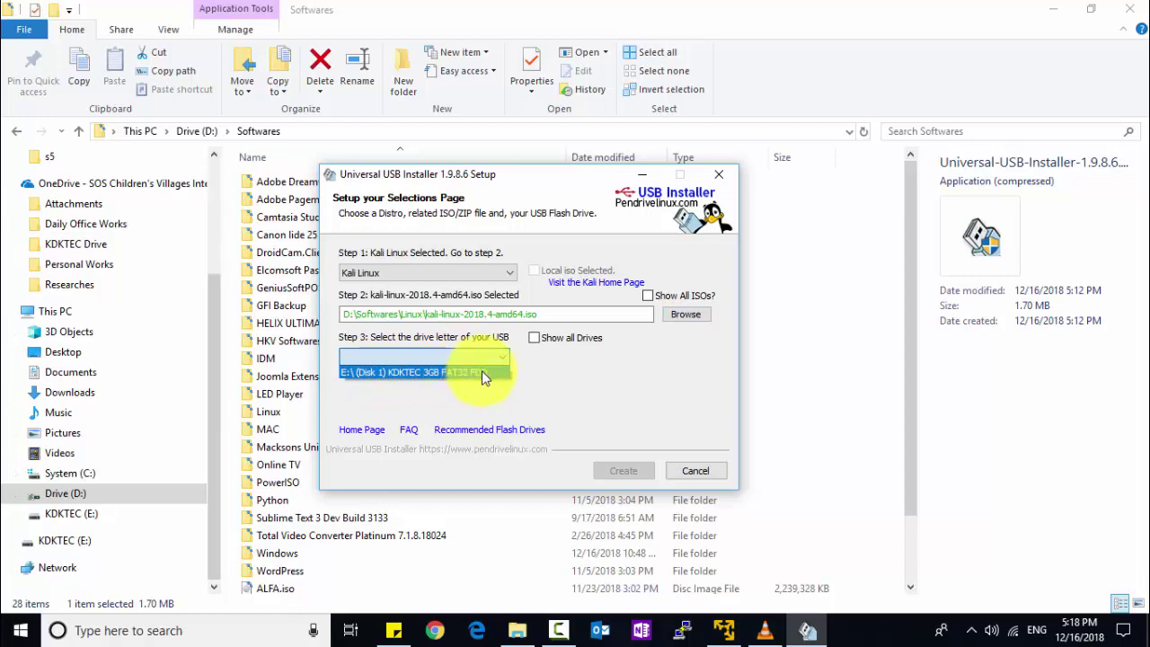
pyautogui.click(483, 372)
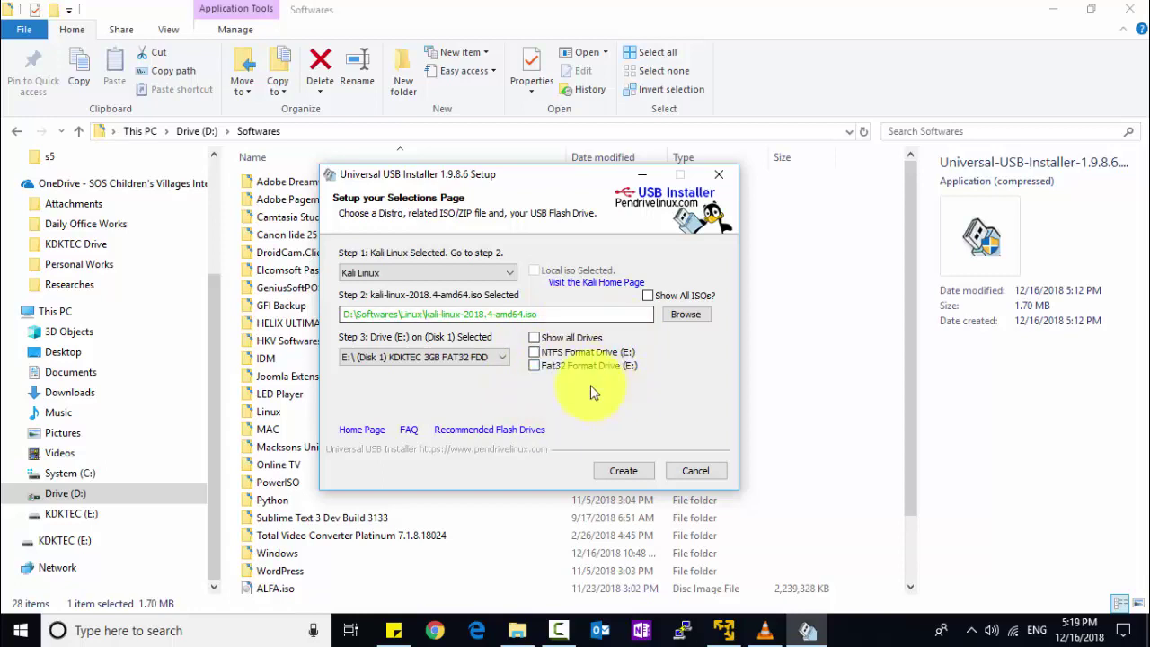
pyautogui.click(631, 470)
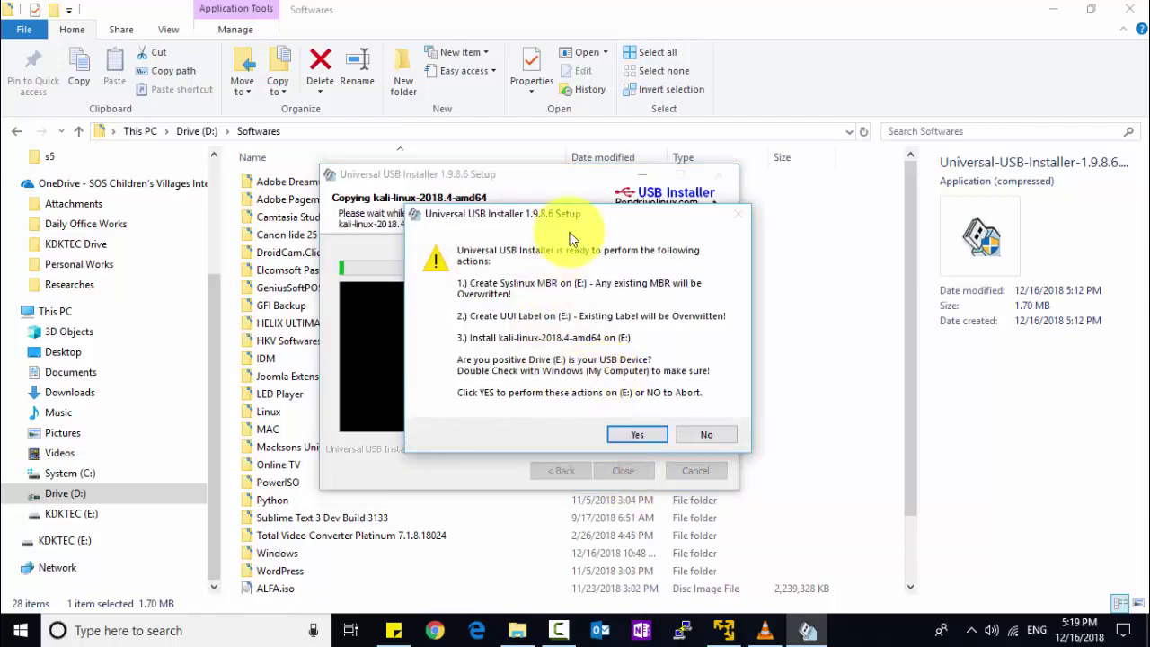
pyautogui.moveTo(584, 219); pyautogui.dragTo(523, 212)
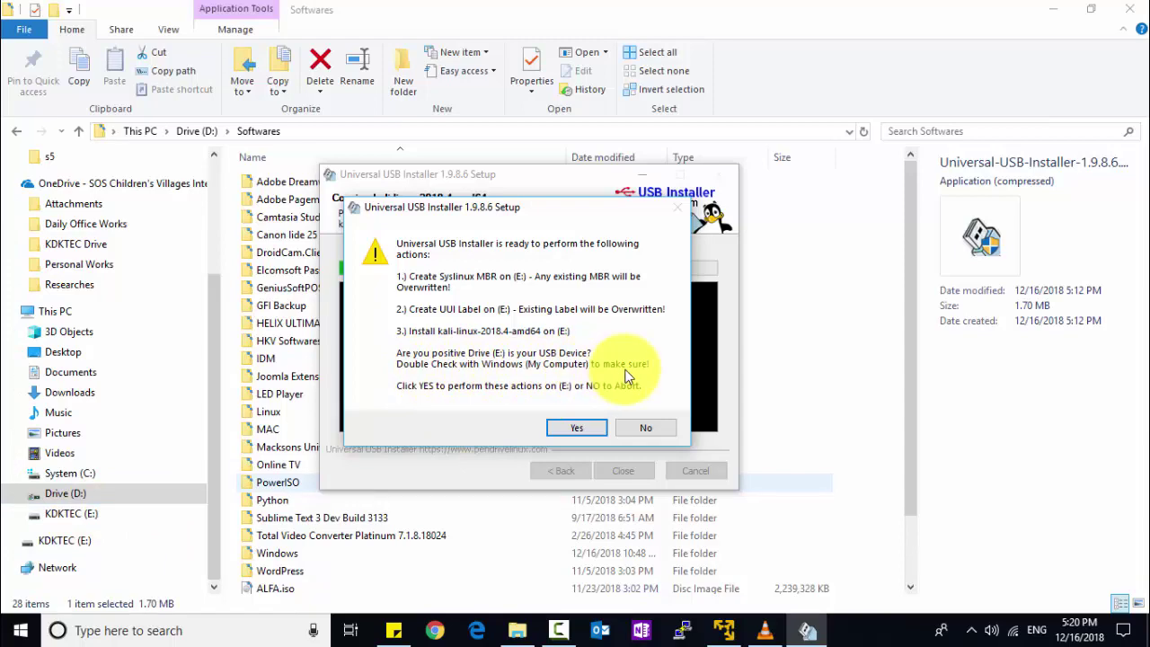
# - Switch to File Explorer and check the contents and details of drive E: against the other drives in This PC
pyautogui.click(72, 513)
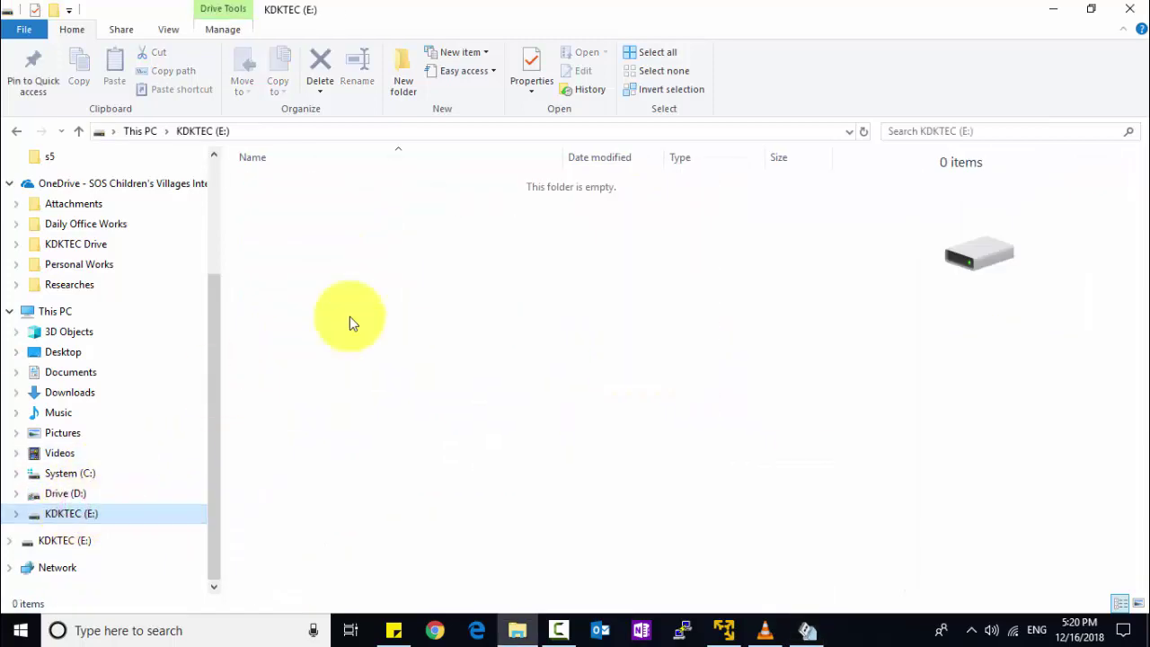
pyautogui.click(53, 311)
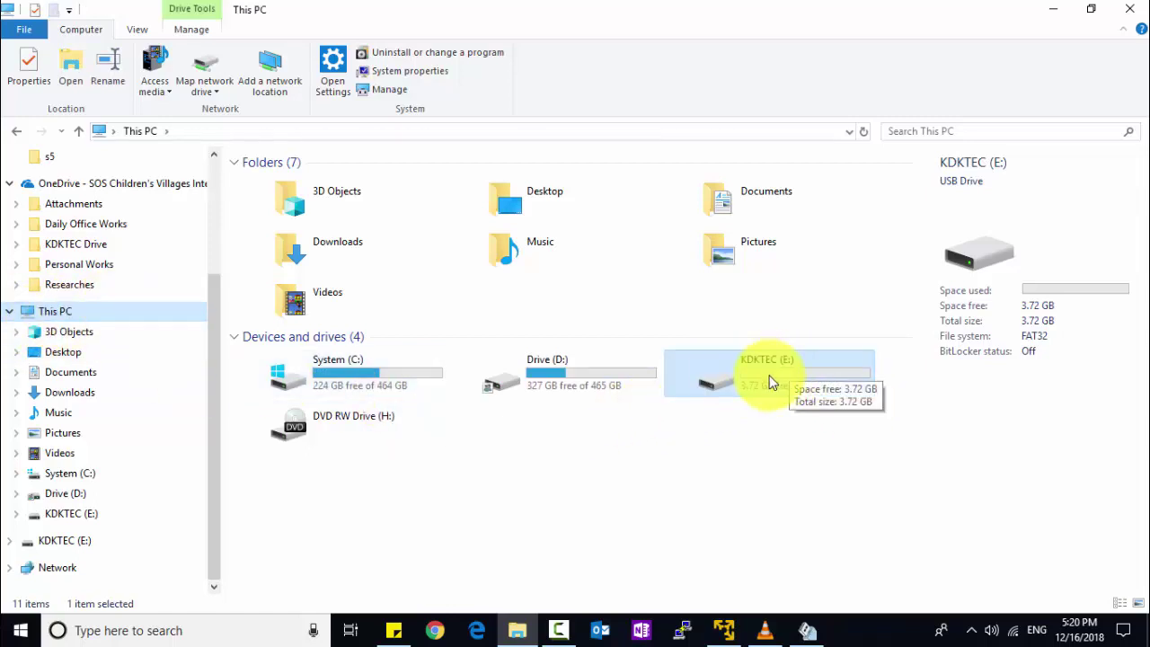
pyautogui.click(375, 384)
pyautogui.click(527, 381)
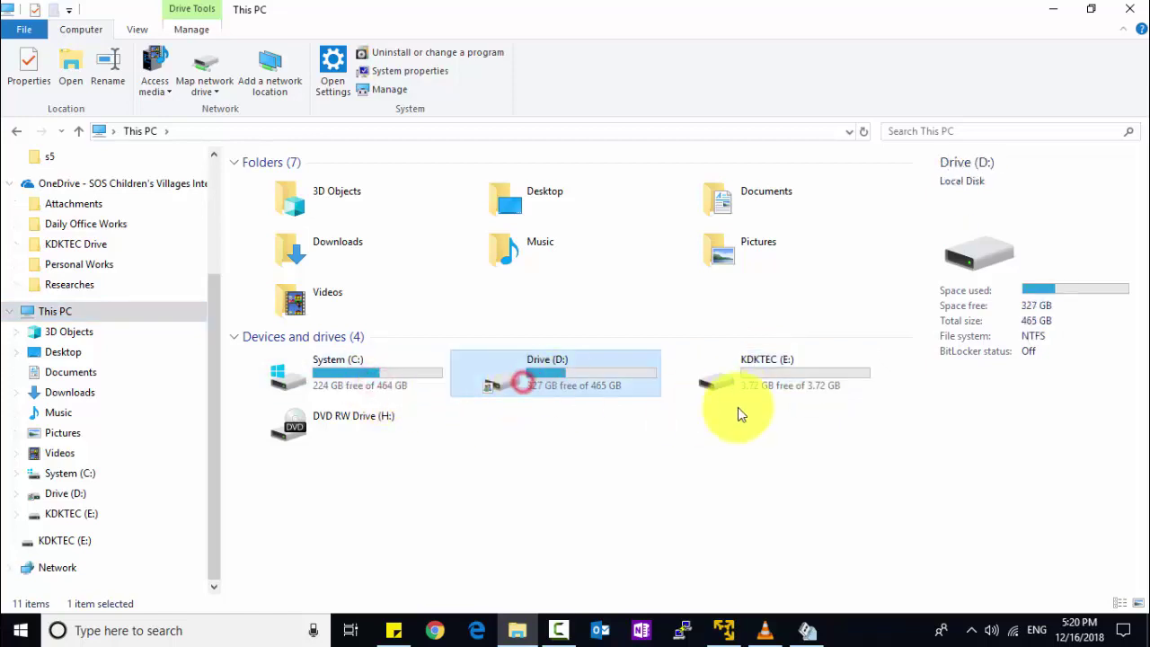
pyautogui.click(782, 381)
# - Return to Universal USB Installer and approve installing kali-linux-2018.4-amd64 on drive E:
pyautogui.click(806, 630)
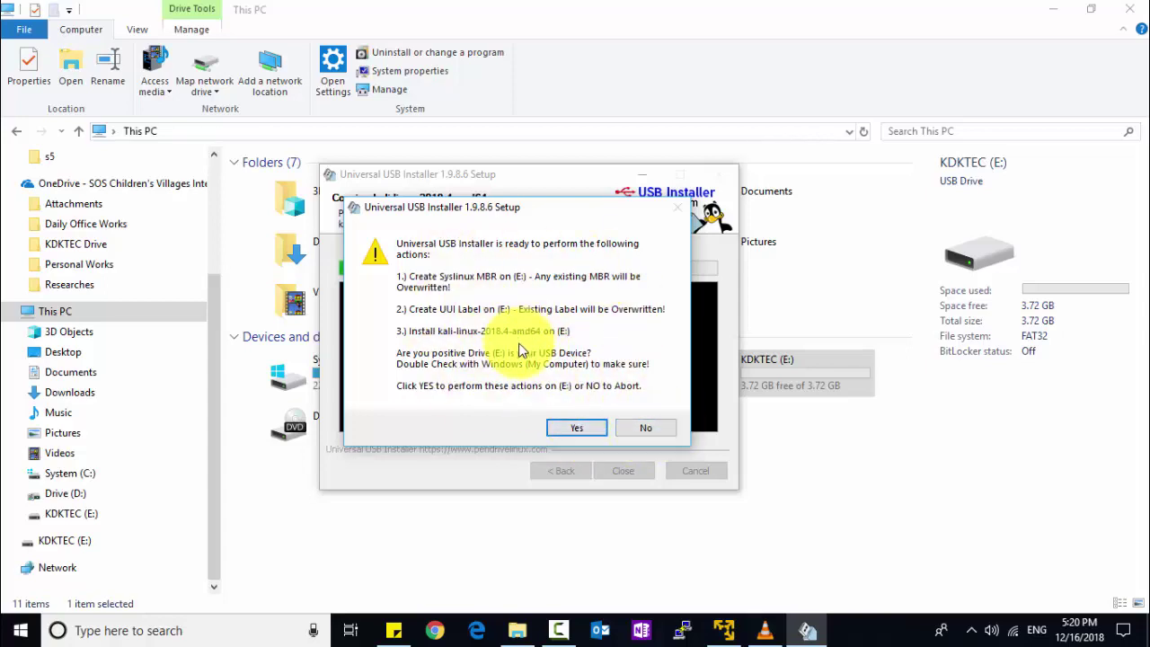
pyautogui.click(586, 430)
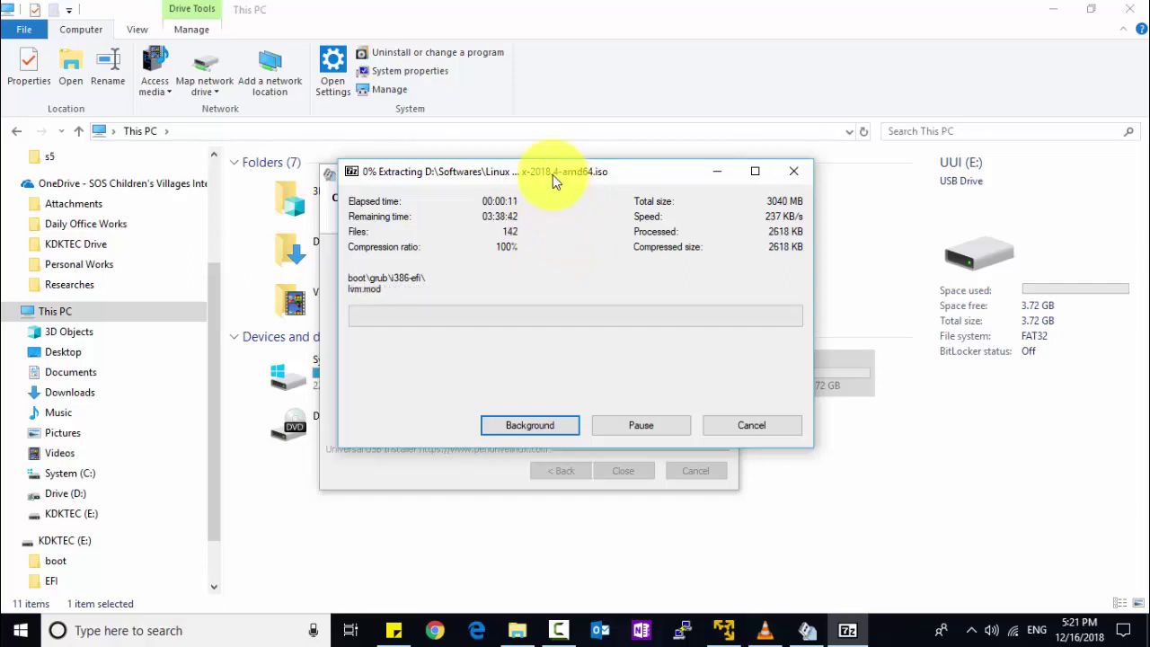
# - Arrange the installer window and the ISO extraction progress window side by side while the files are copied
pyautogui.moveTo(553, 175); pyautogui.dragTo(824, 132)
pyautogui.moveTo(546, 182); pyautogui.dragTo(335, 142)
pyautogui.moveTo(719, 137); pyautogui.dragTo(646, 161)
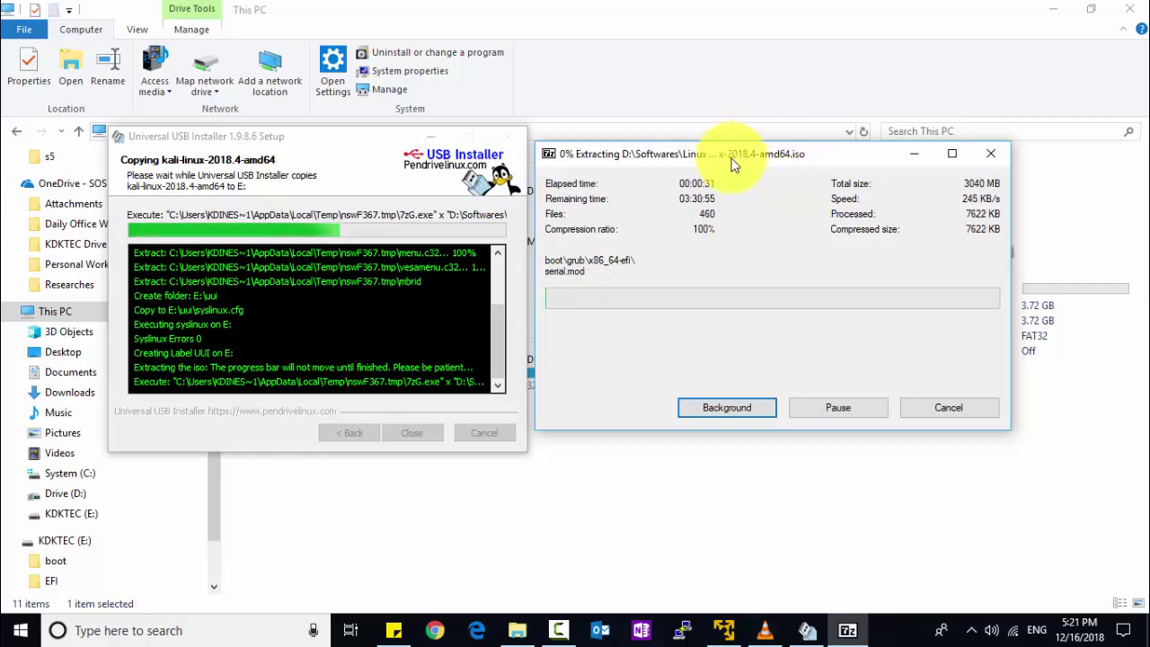
pyautogui.moveTo(726, 154)
pyautogui.mouseDown()
pyautogui.moveTo(752, 139)
pyautogui.moveTo(738, 150)
pyautogui.mouseUp()
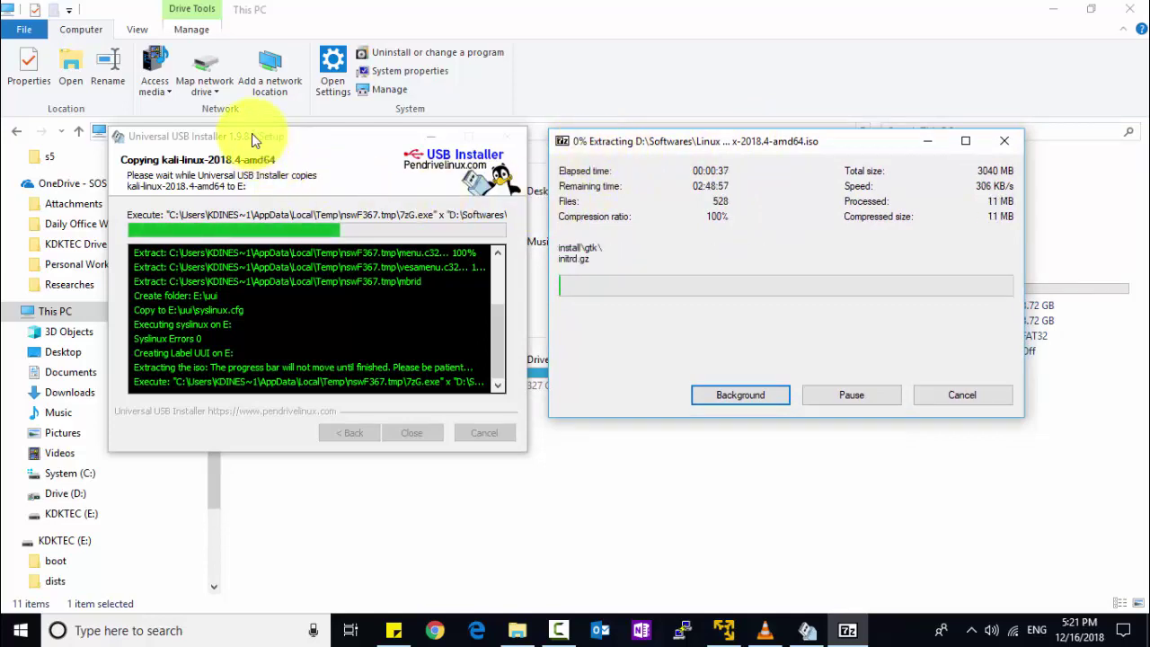
pyautogui.click(680, 149)
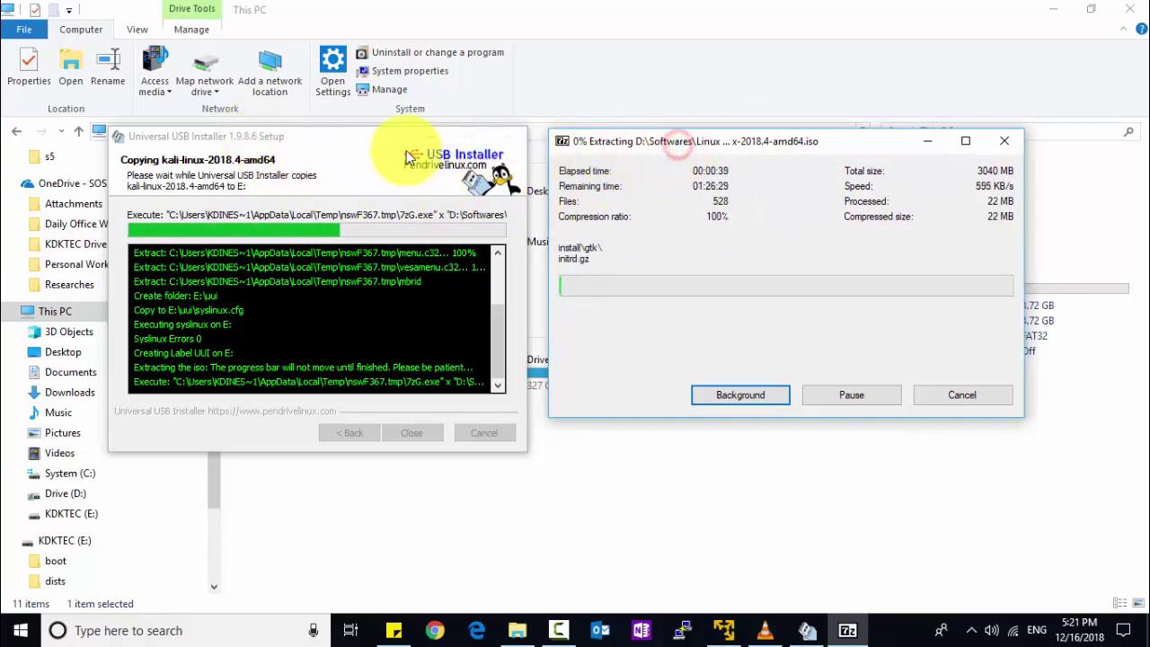
pyautogui.click(346, 136)
pyautogui.click(669, 146)
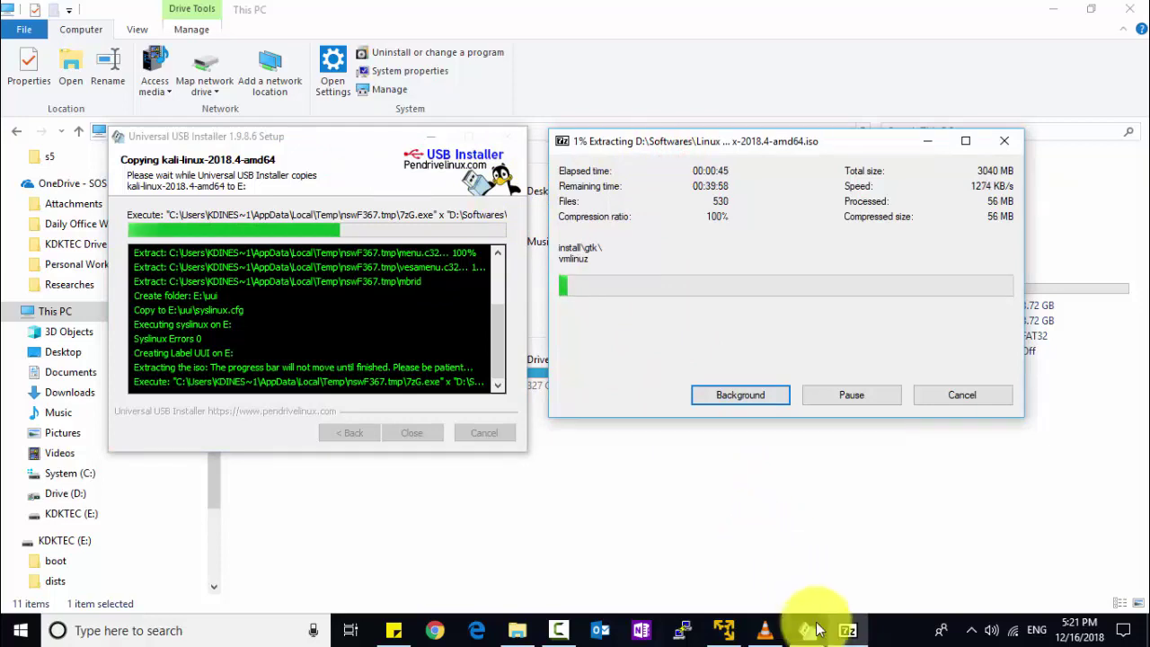
pyautogui.click(565, 632)
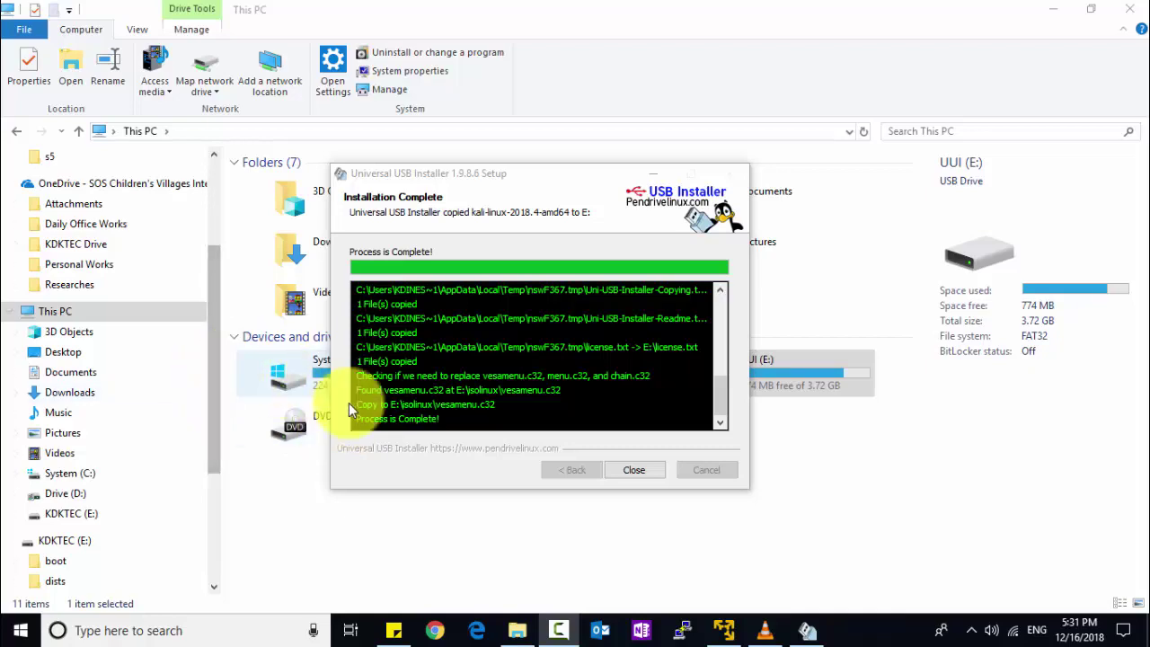
# - Review the end of the finished installation log and close the installer
pyautogui.moveTo(506, 175); pyautogui.dragTo(536, 202)
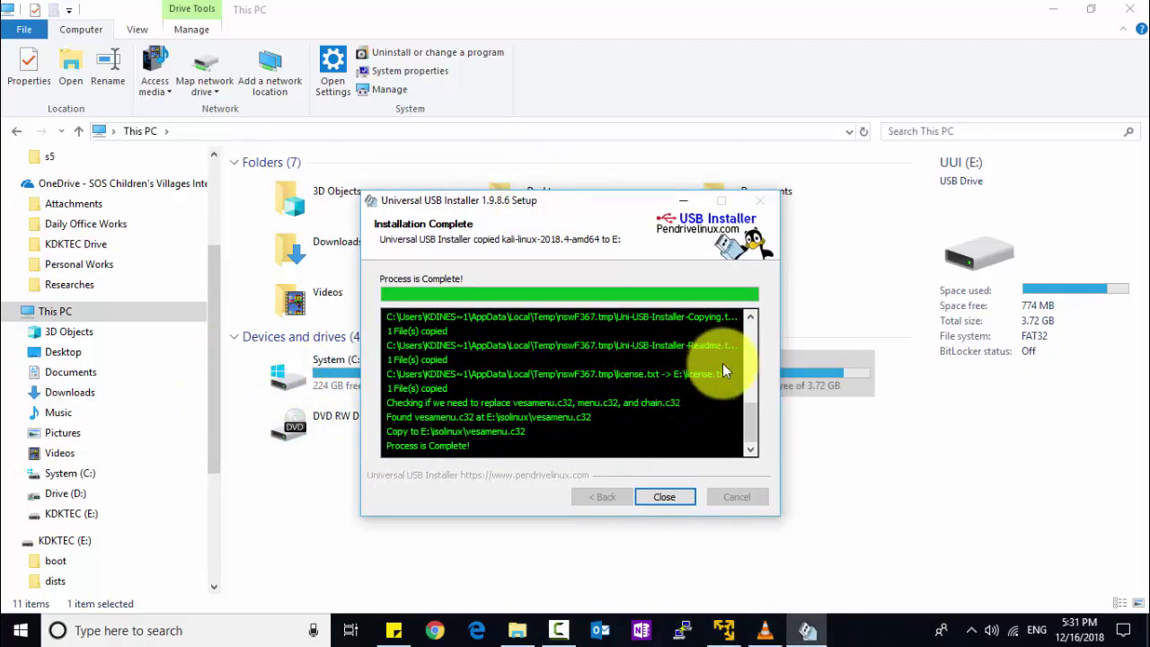
pyautogui.moveTo(754, 434)
pyautogui.mouseDown()
pyautogui.moveTo(761, 387)
pyautogui.moveTo(753, 440)
pyautogui.mouseUp()
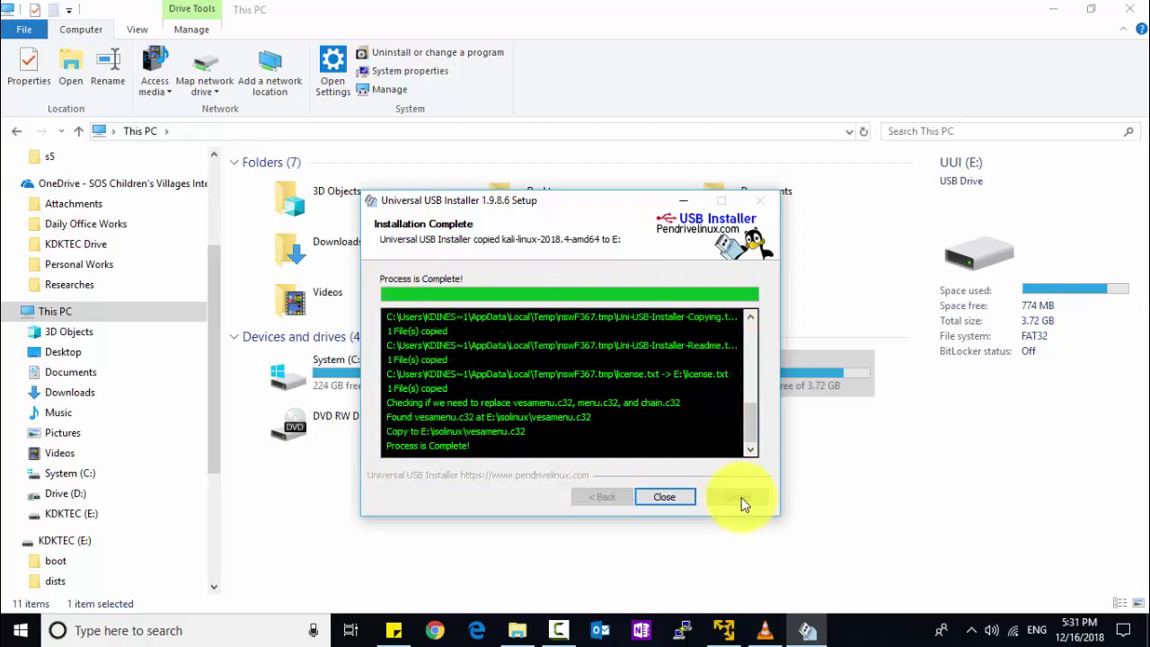
pyautogui.click(666, 500)
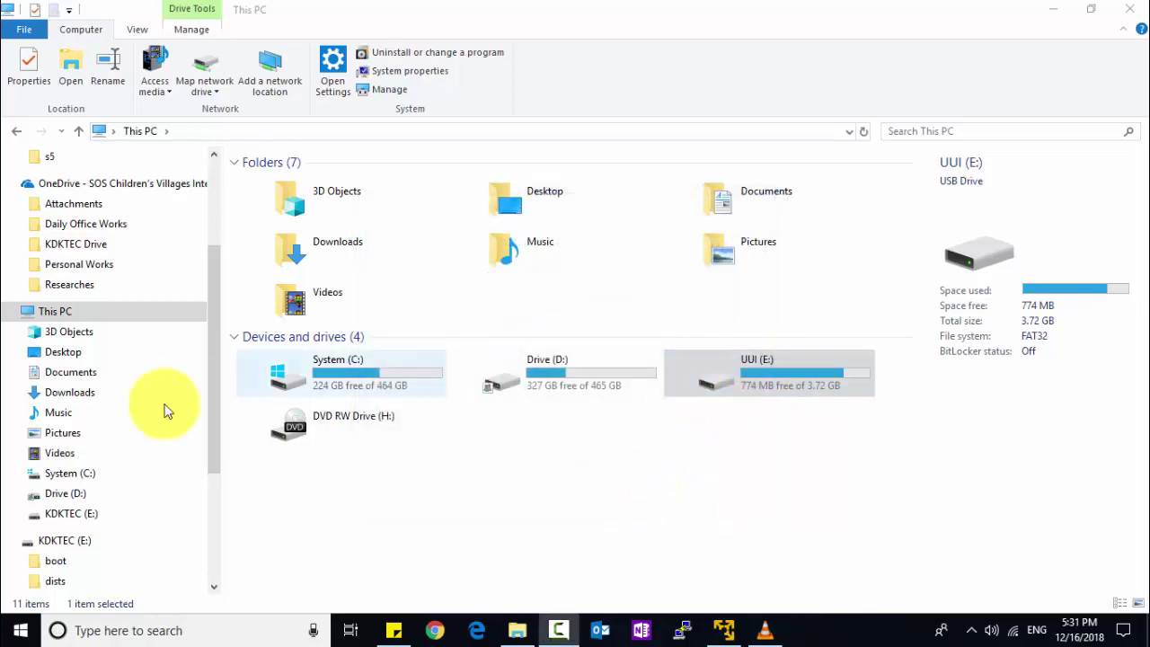
# - Open USB drive E: in File Explorer and examine the Kali Linux folders and files copied to it
pyautogui.click(70, 541)
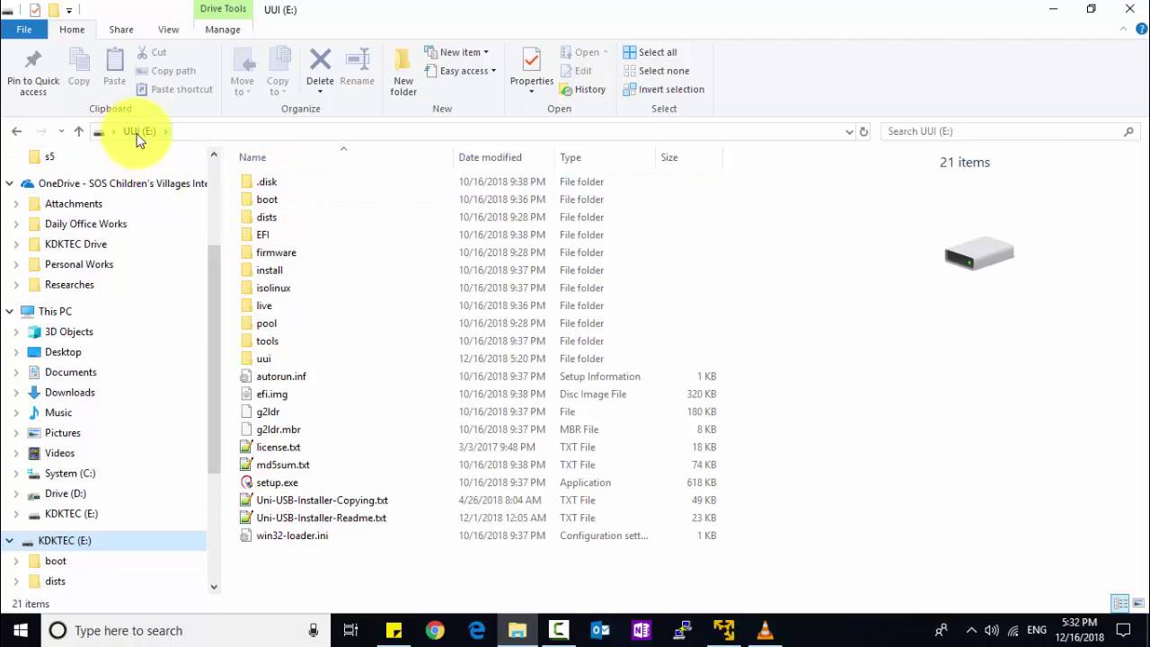
pyautogui.click(292, 205)
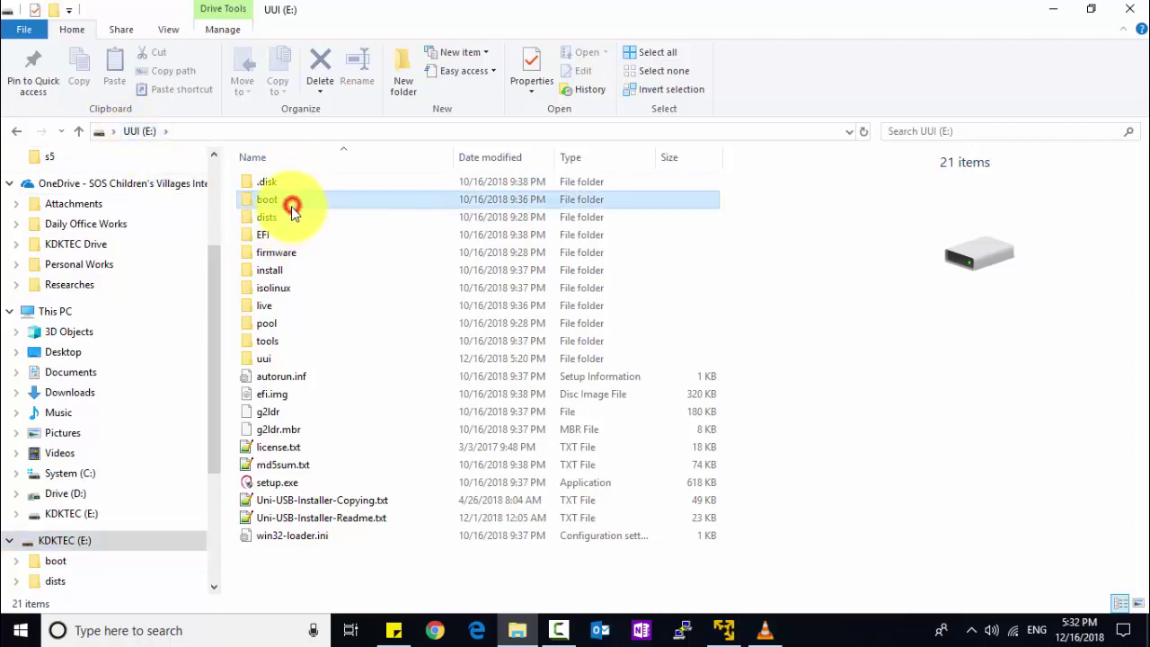
pyautogui.click(290, 217)
pyautogui.click(289, 235)
pyautogui.click(288, 253)
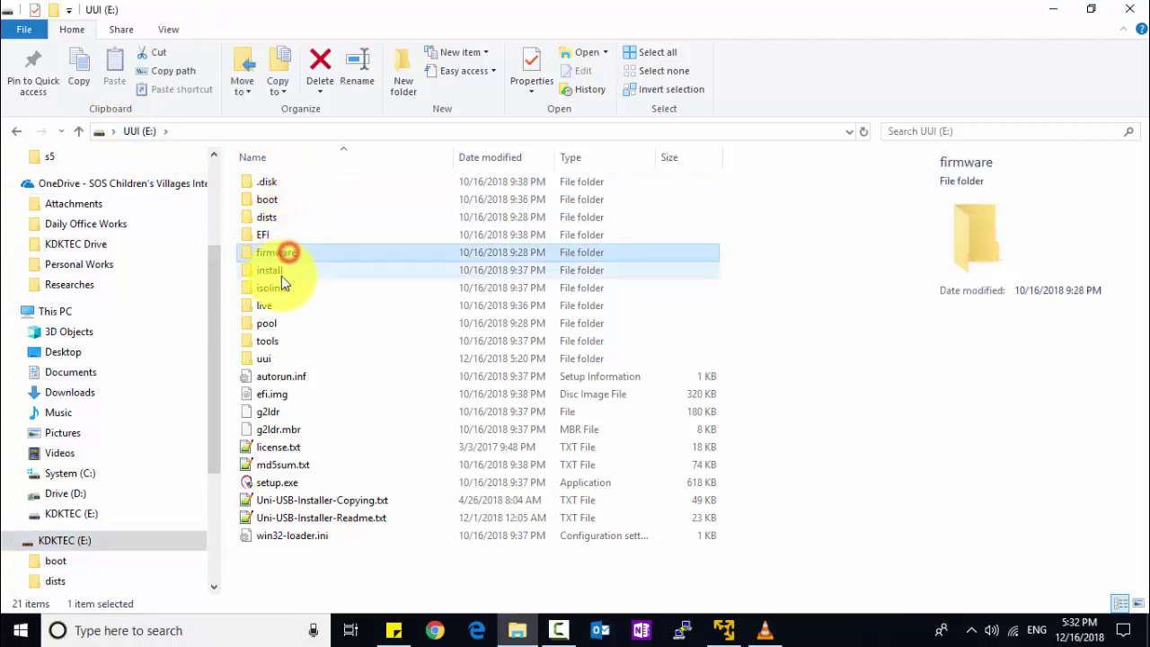
pyautogui.click(281, 272)
pyautogui.click(279, 304)
pyautogui.click(277, 360)
pyautogui.click(280, 427)
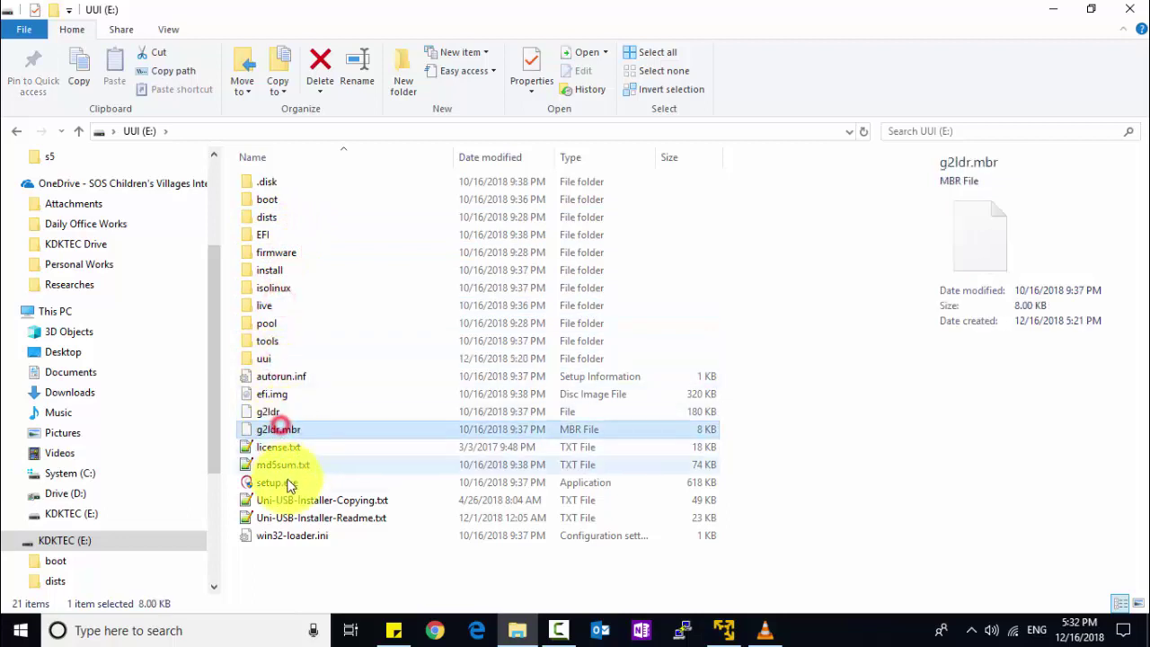
pyautogui.click(287, 482)
pyautogui.click(291, 519)
pyautogui.click(295, 547)
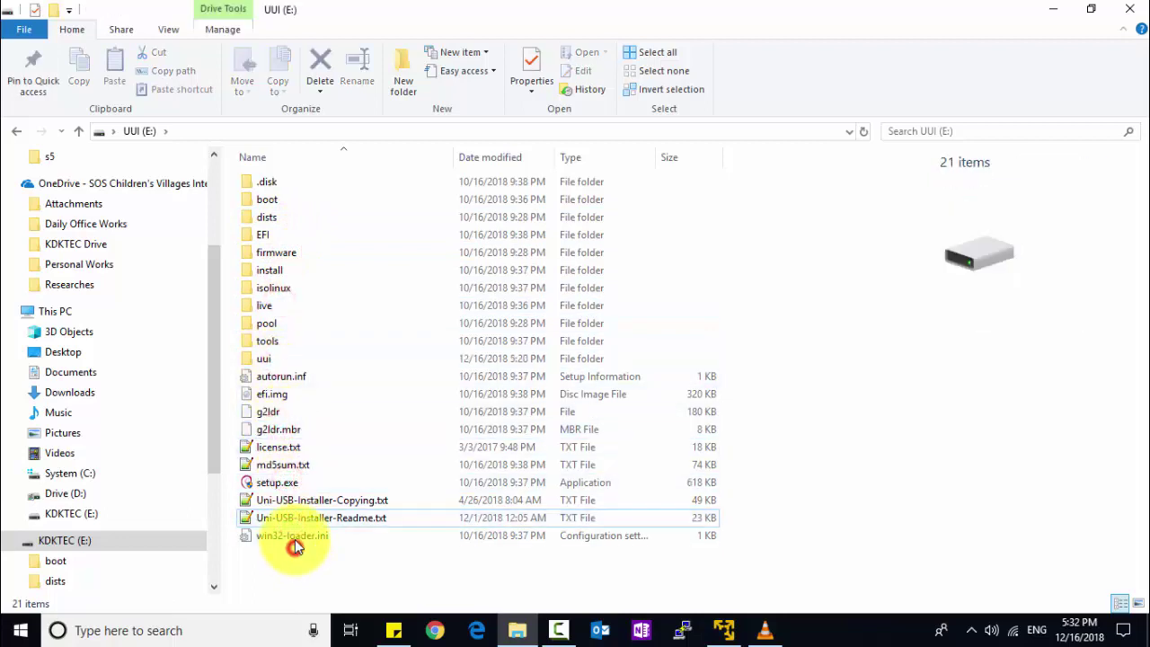
pyautogui.click(271, 448)
pyautogui.click(270, 428)
pyautogui.click(269, 376)
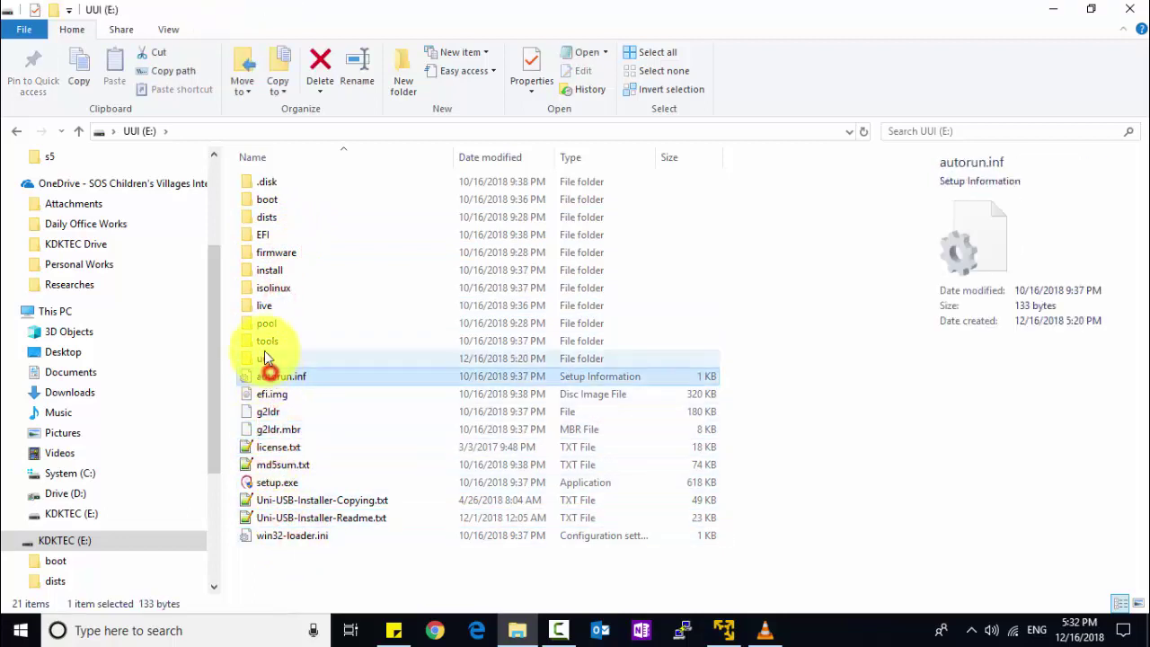
pyautogui.click(265, 341)
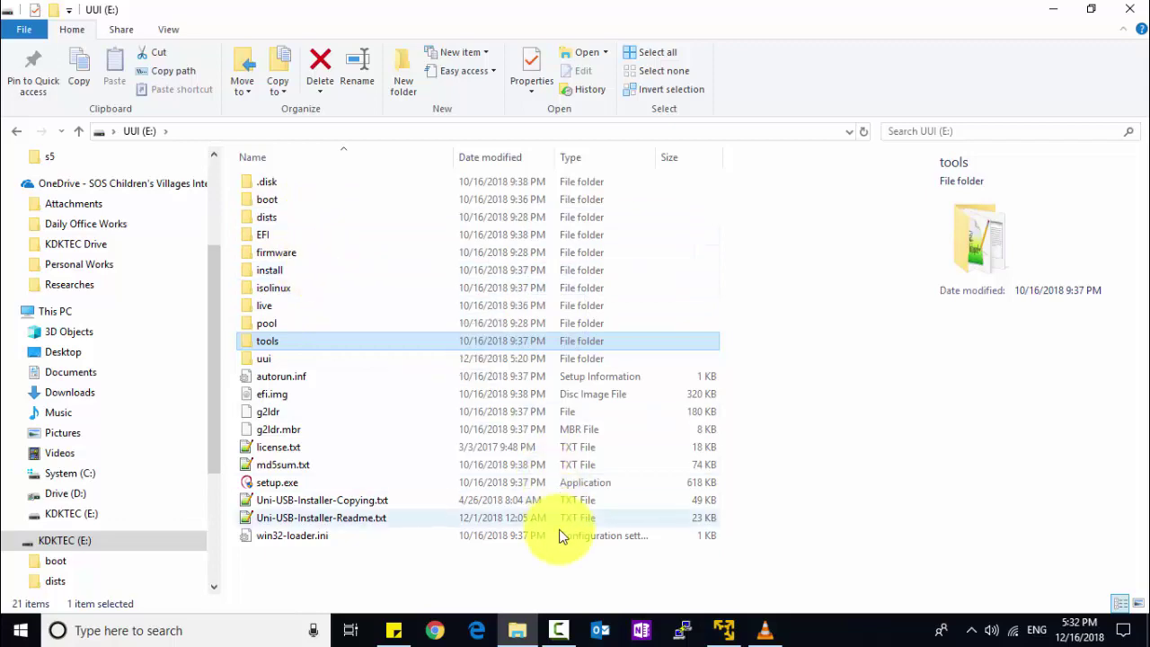
pyautogui.moveTo(559, 623)
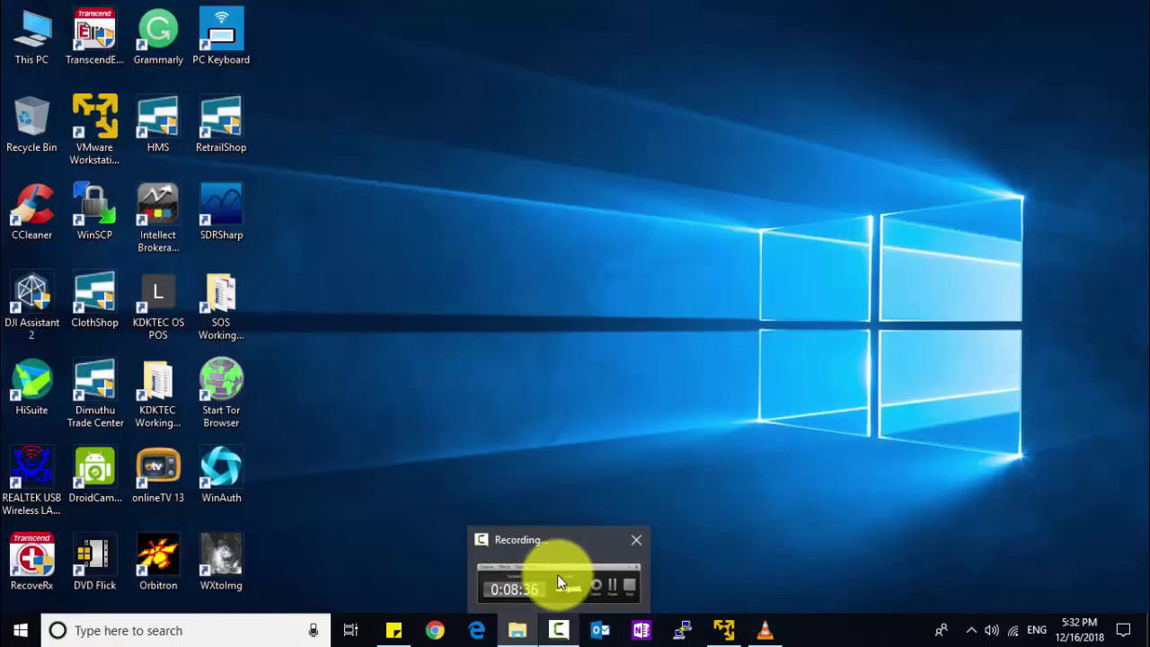
pyautogui.click(557, 574)
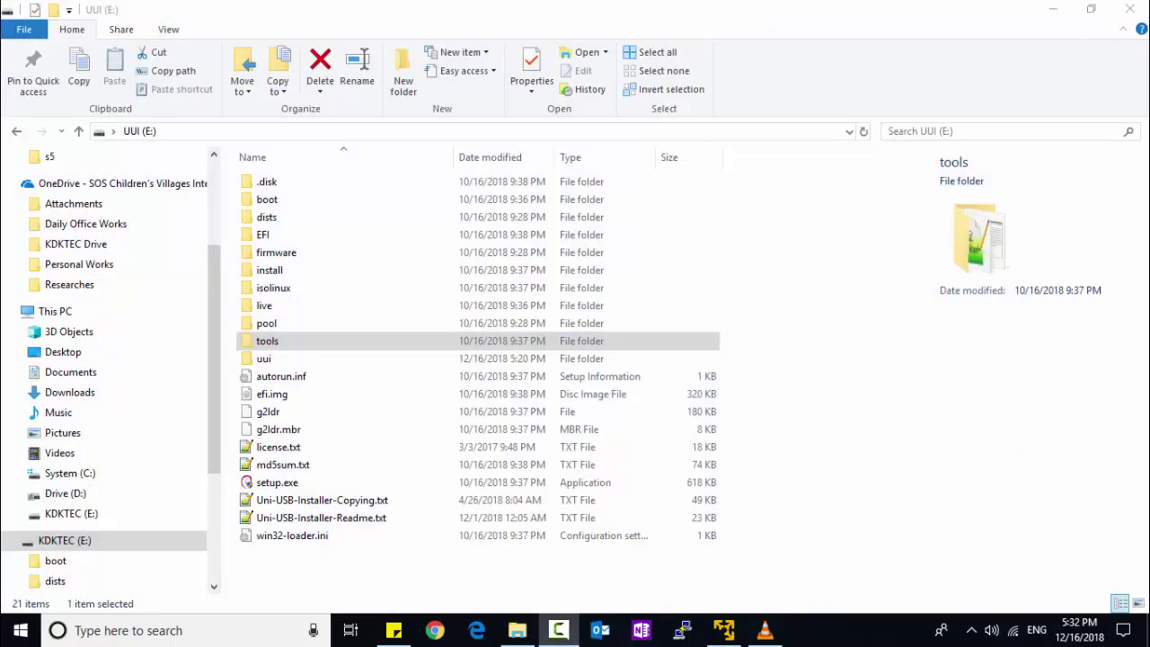